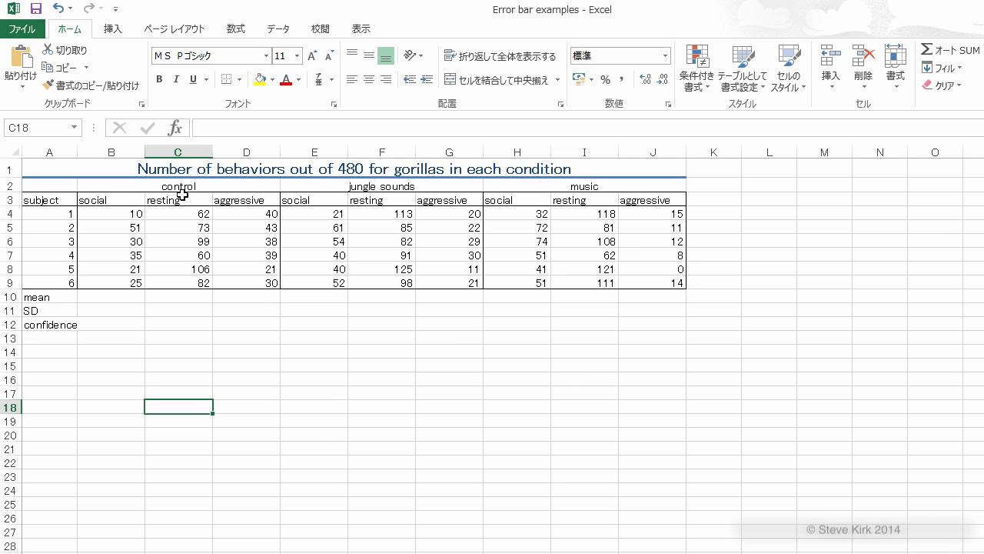
Step: Examine the condition headings, the behavior columns and the subject rows of the gorilla data table
click(215, 188)
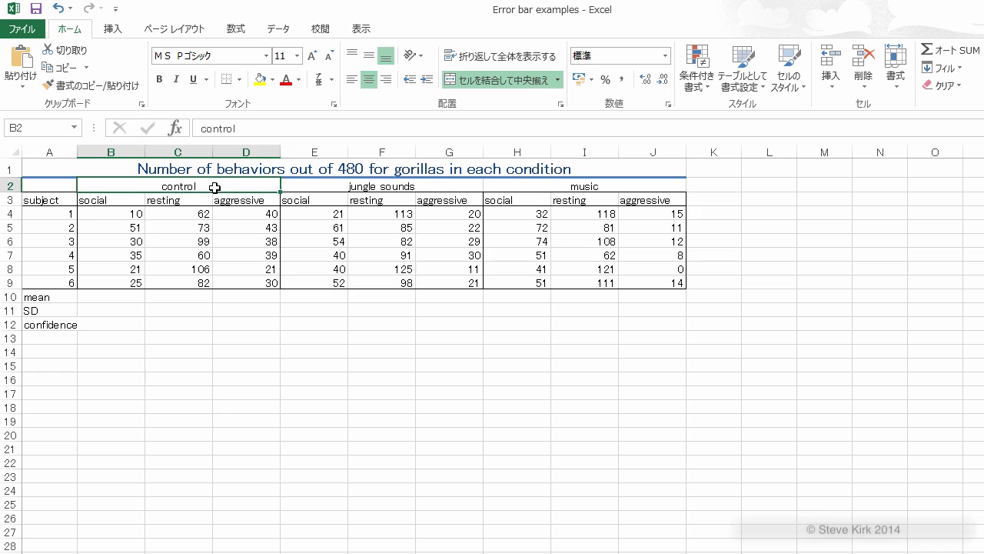
click(363, 187)
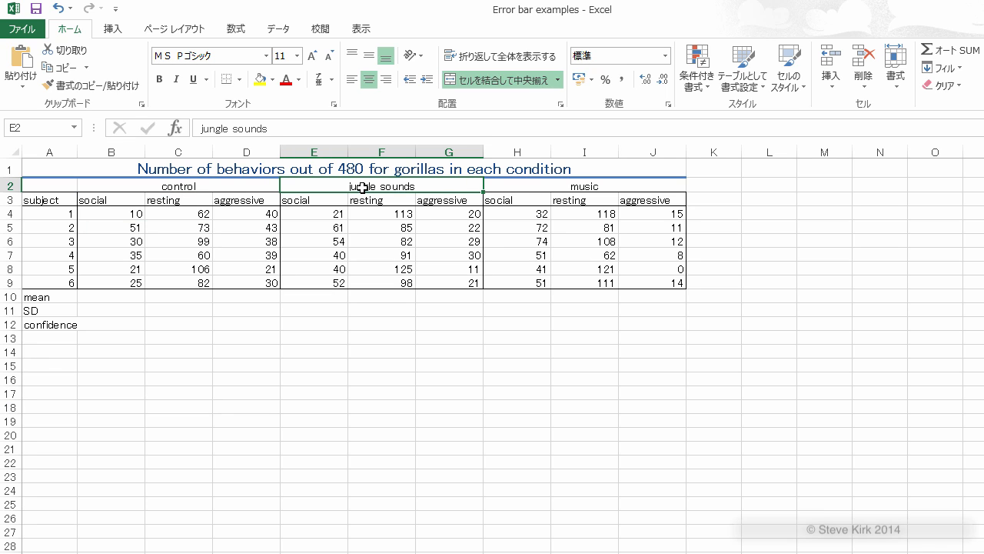
click(522, 187)
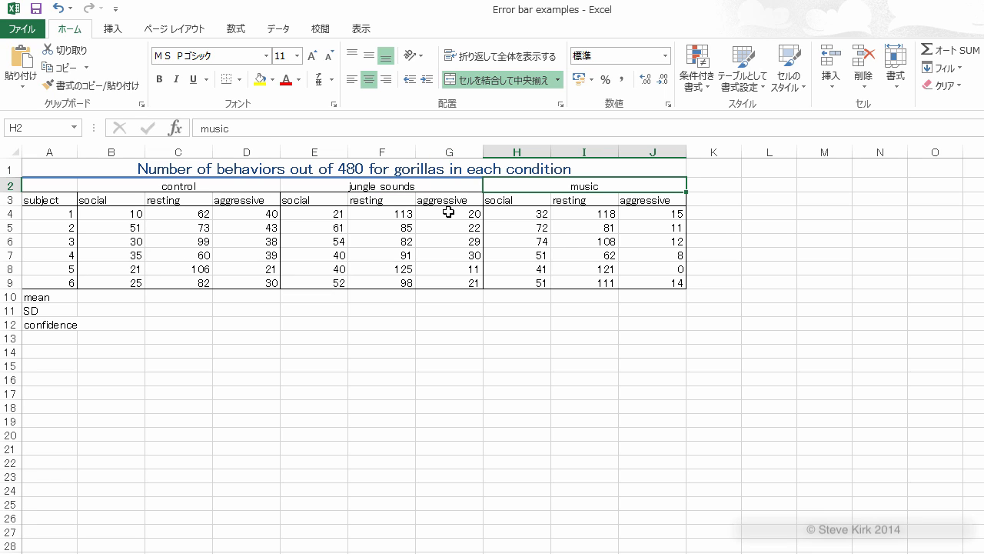
click(324, 201)
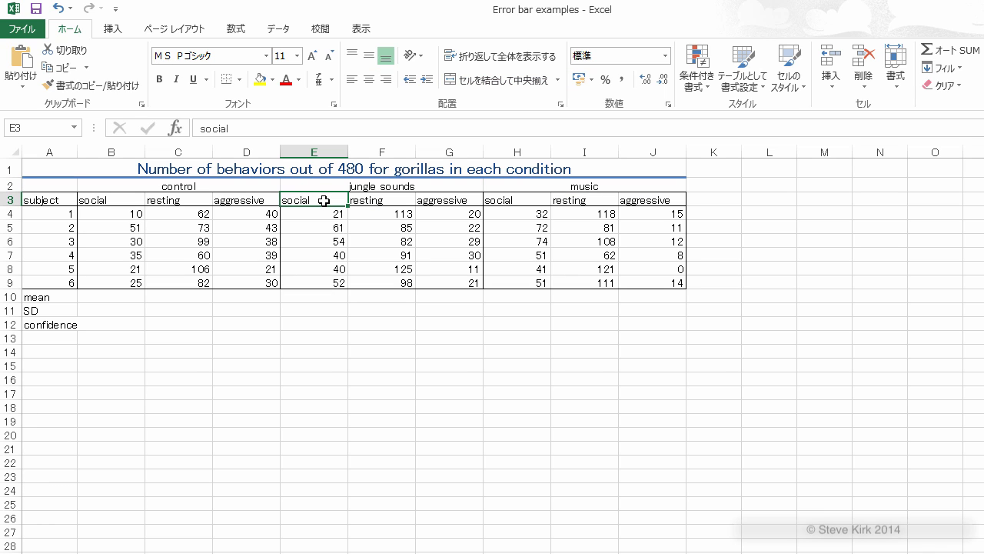
click(368, 202)
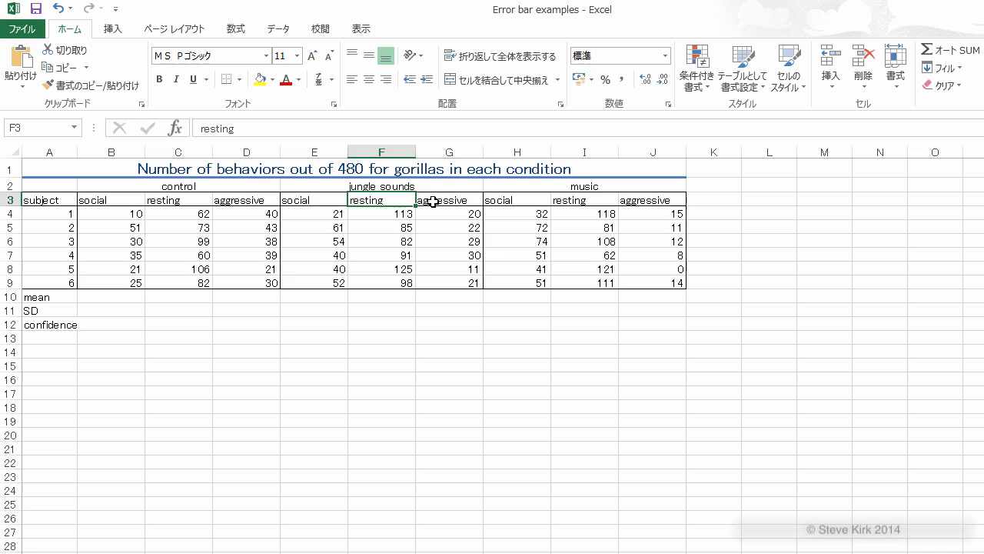
click(432, 201)
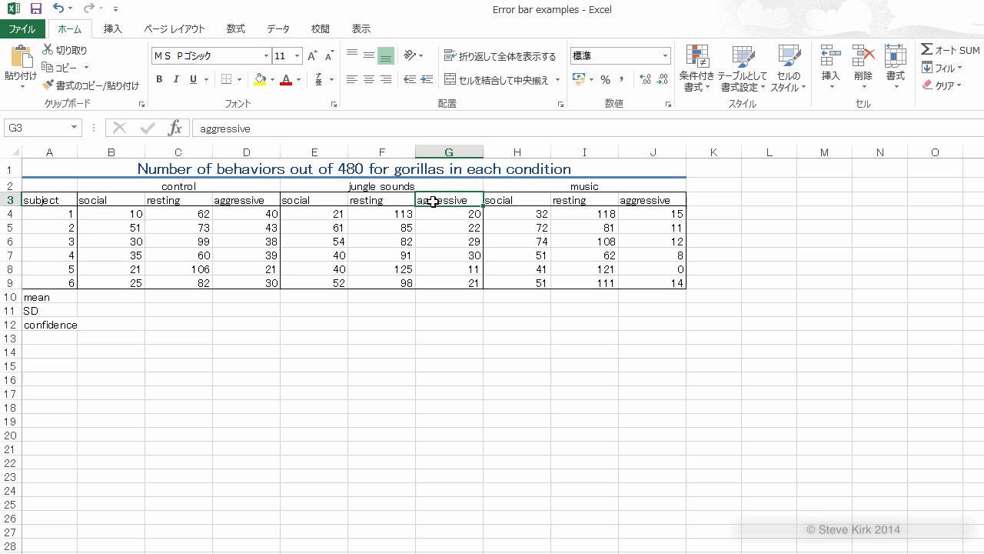
click(47, 216)
click(45, 278)
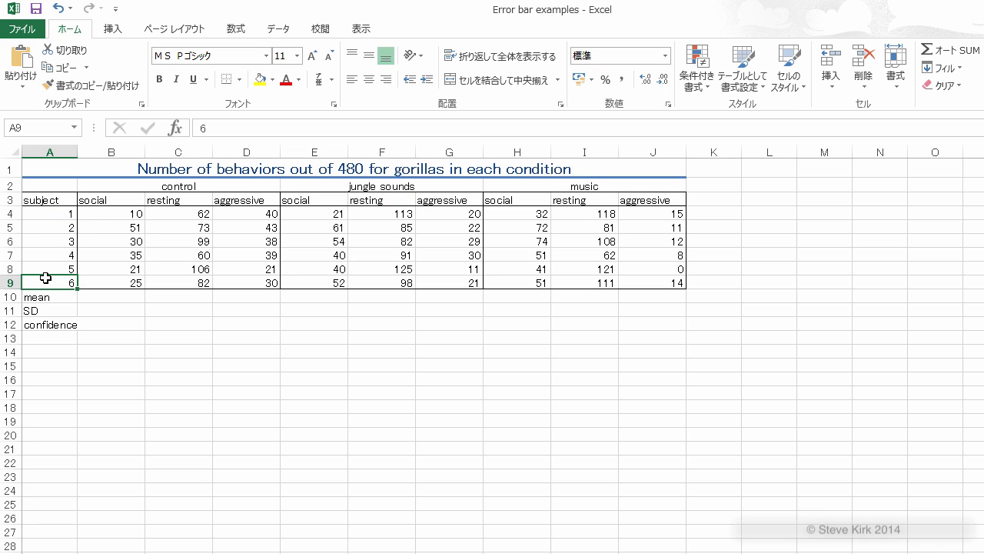
click(135, 241)
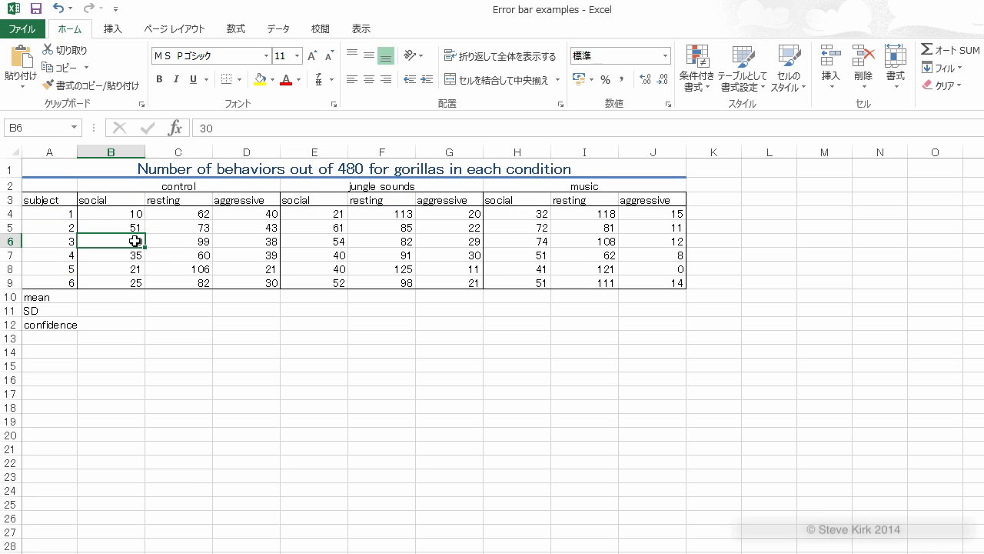
click(174, 242)
click(103, 243)
Step: Calculate the mean of B4:B9 in B10 with AVERAGE and fill the formula across to J10
click(117, 296)
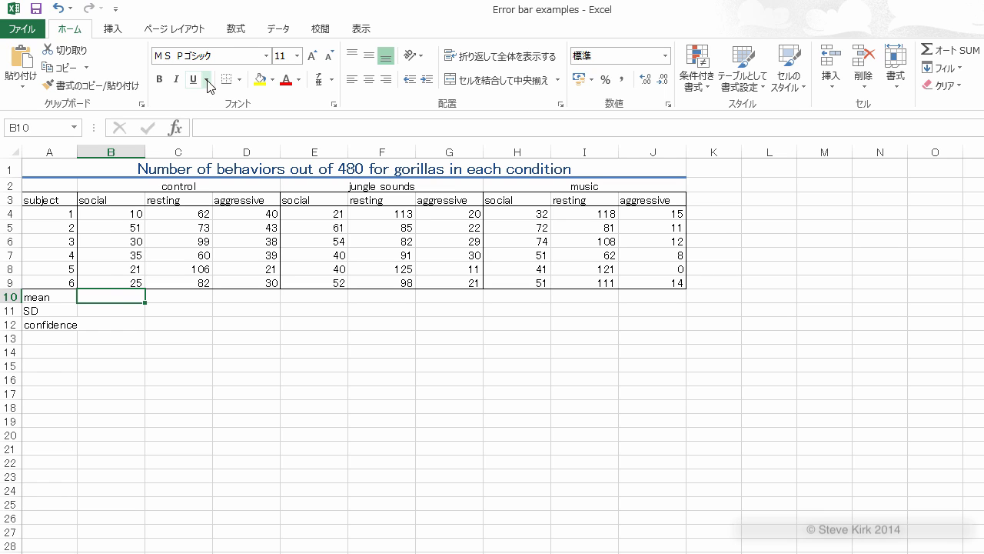
click(236, 35)
click(23, 58)
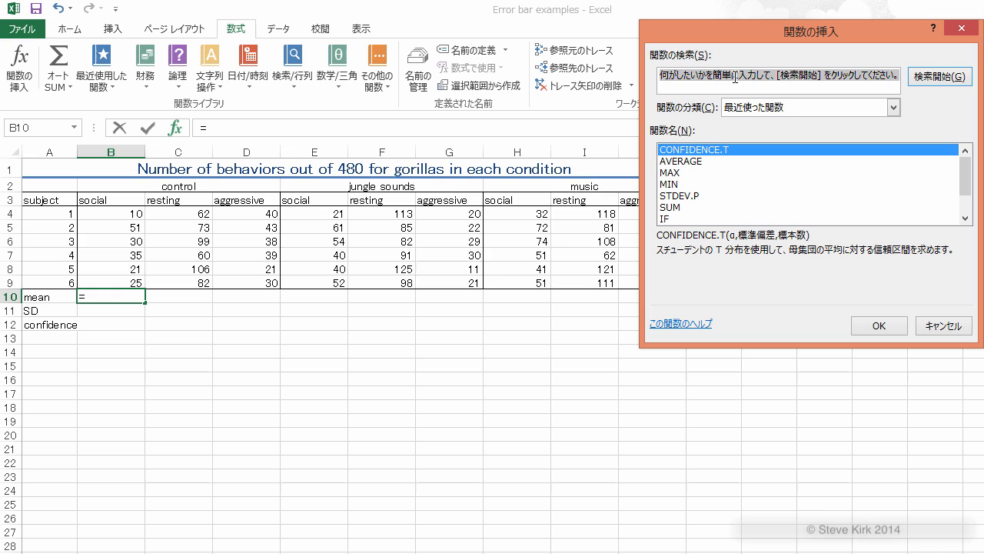
click(696, 163)
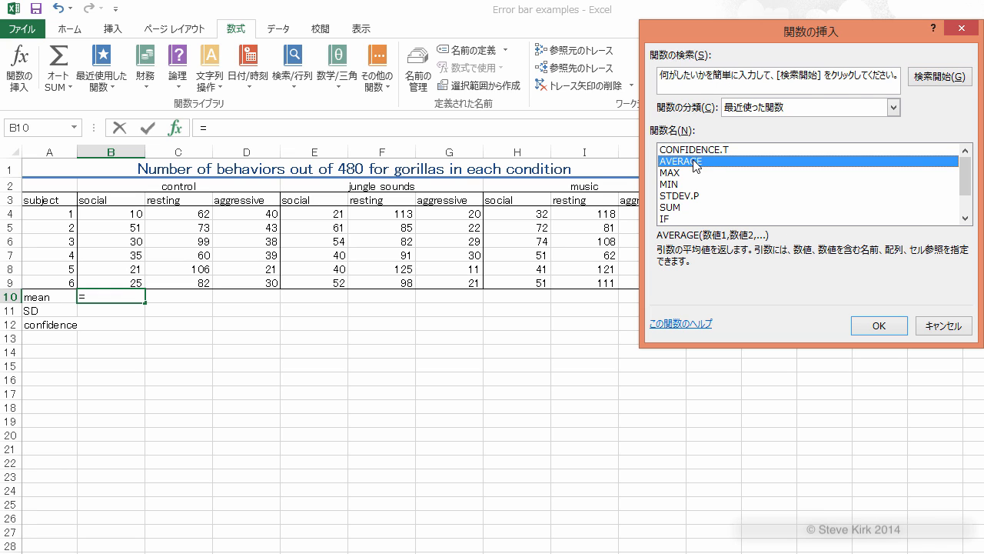
click(878, 327)
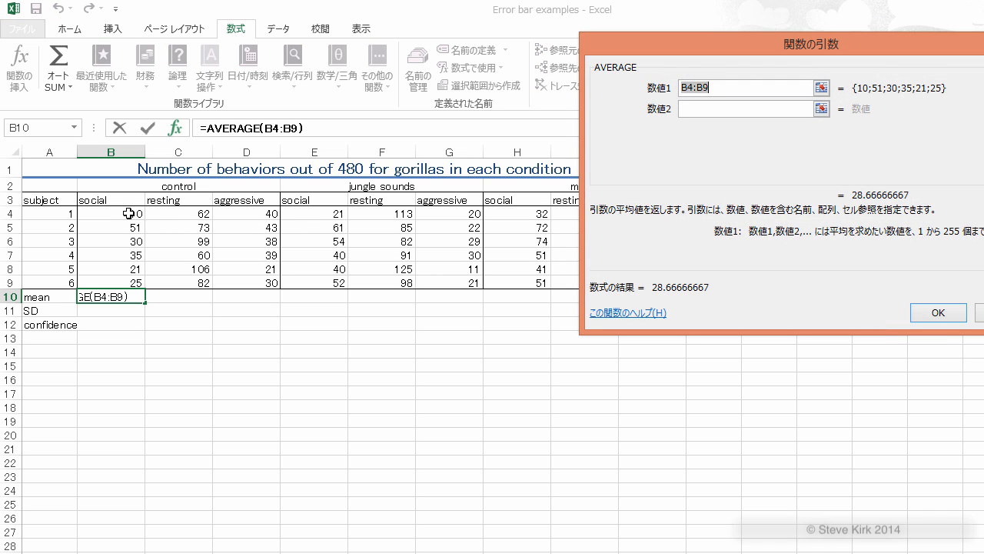
drag(128, 213, 121, 278)
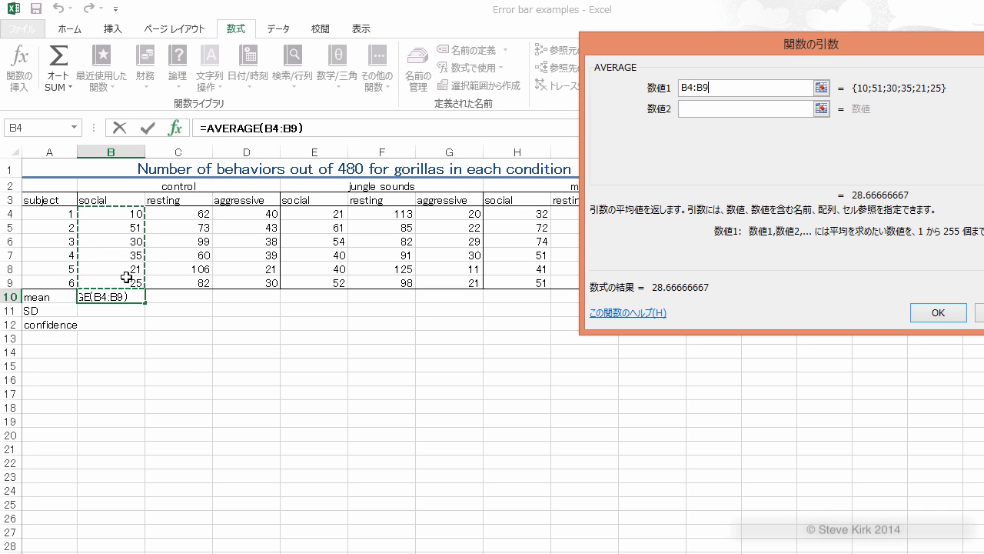
click(940, 314)
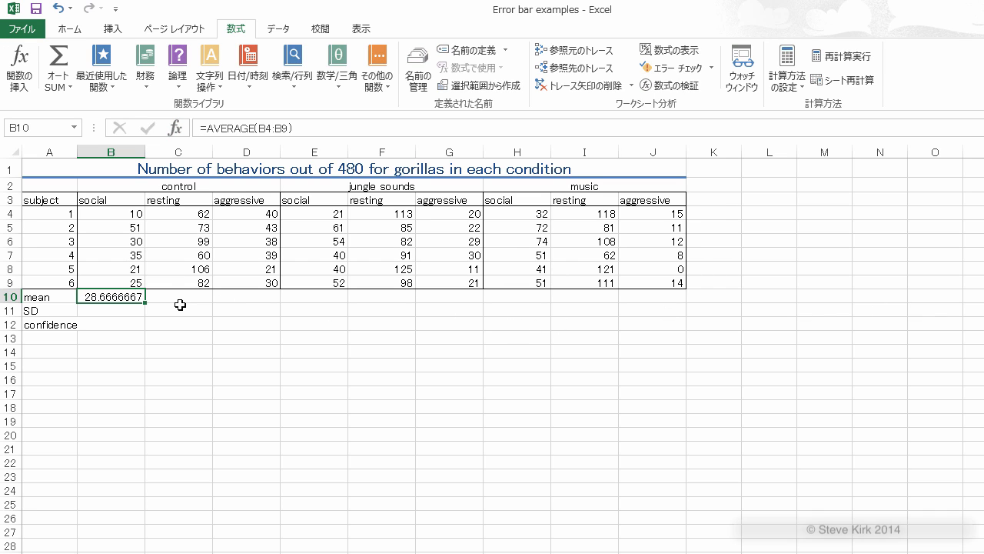
drag(144, 303, 666, 300)
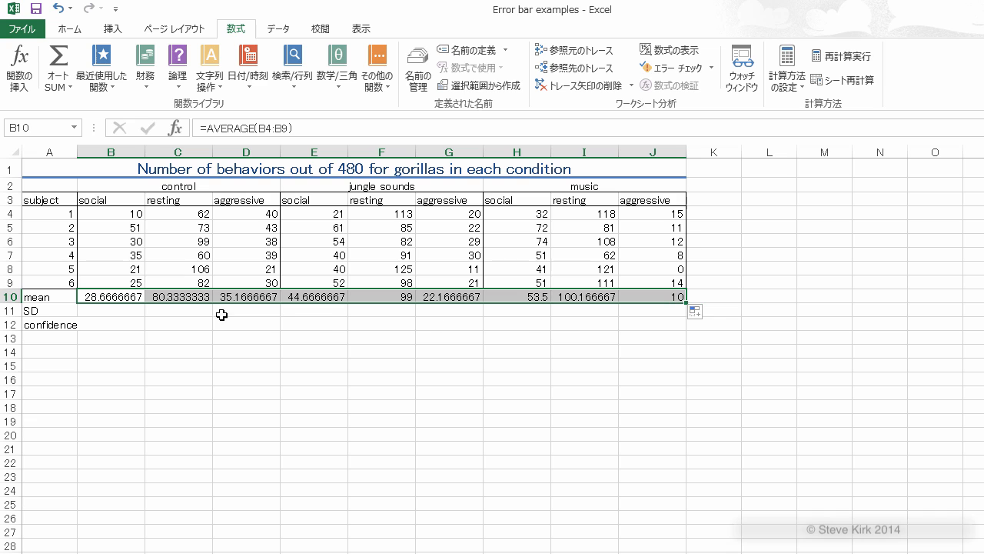
Step: Calculate the standard deviation of B4:B9 in B11 with STDEV.P and fill the formula across to J11
click(129, 312)
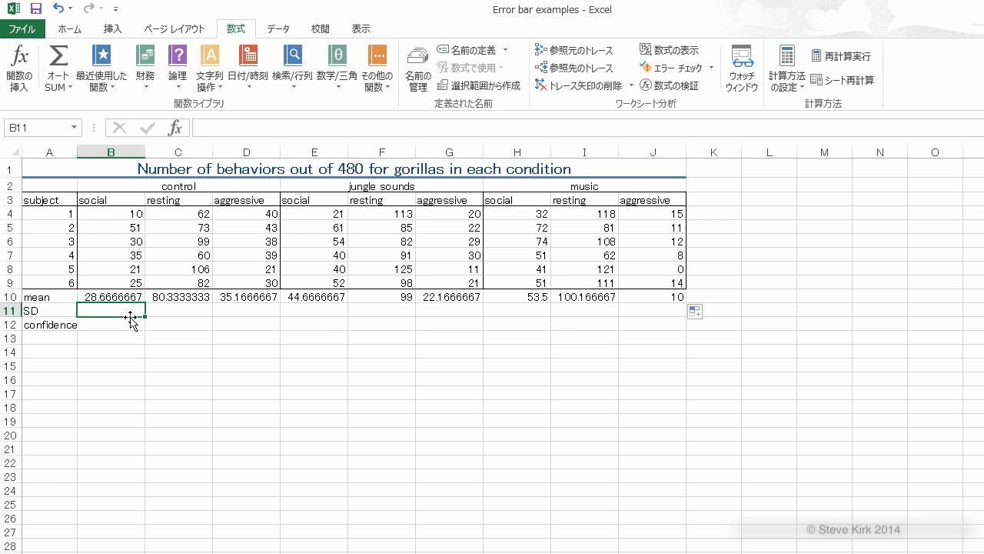
click(20, 63)
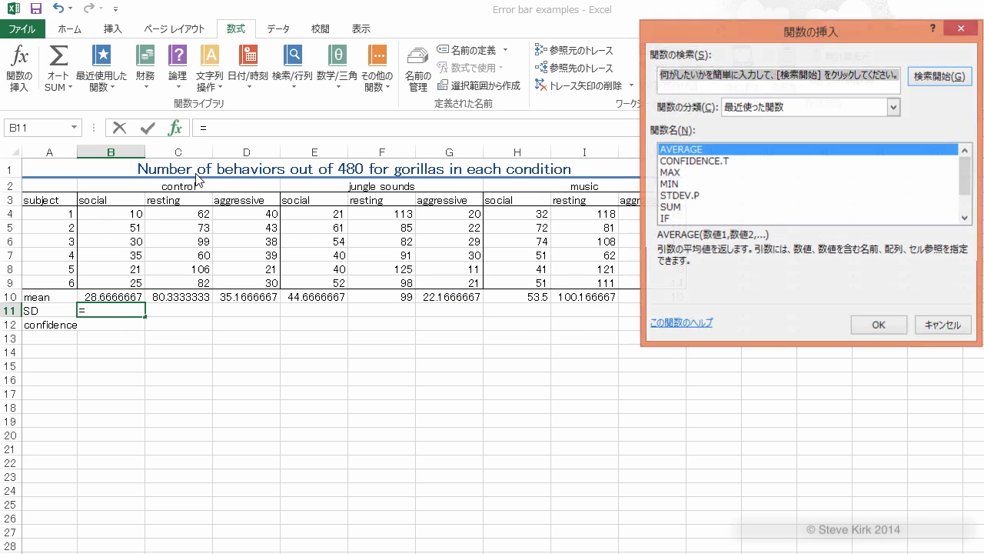
click(687, 199)
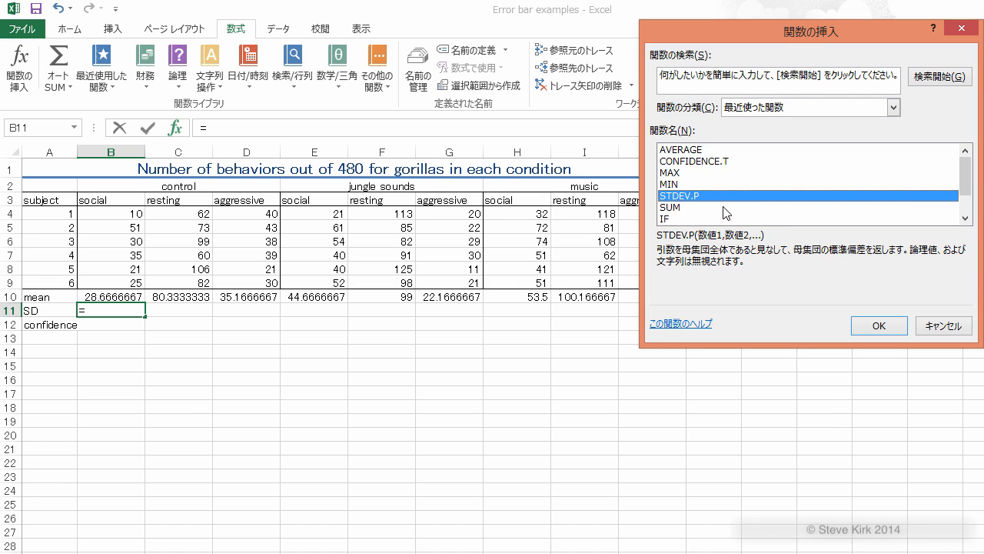
click(879, 326)
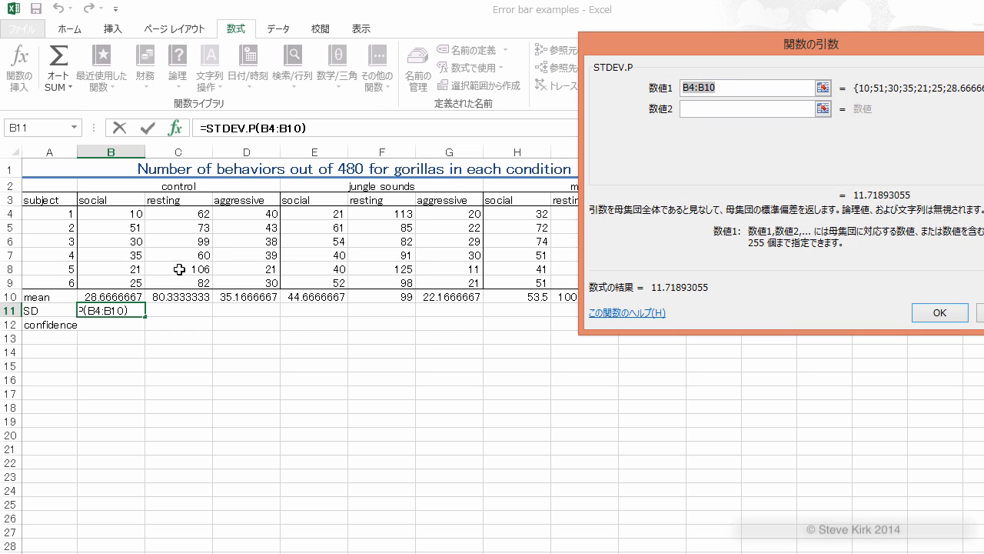
drag(104, 214, 103, 281)
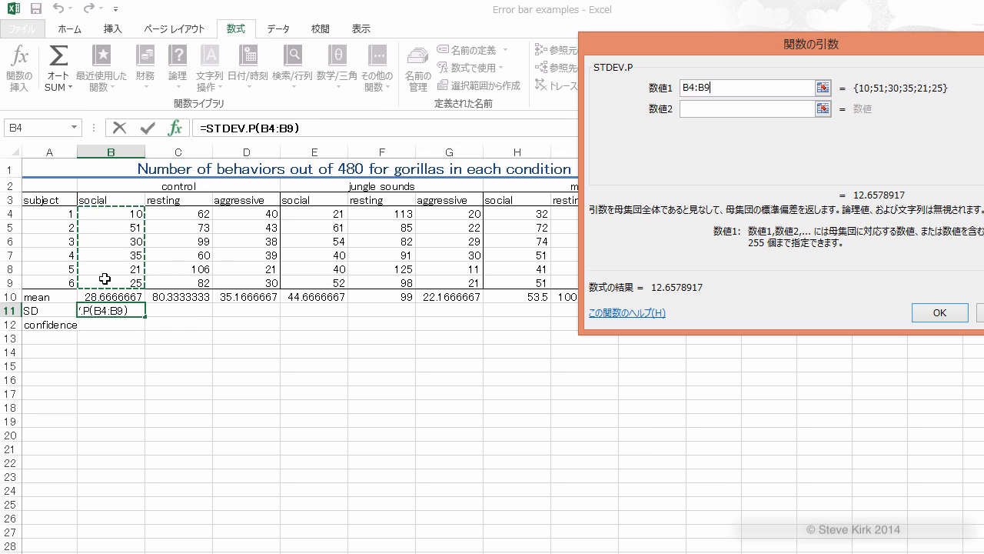
click(940, 314)
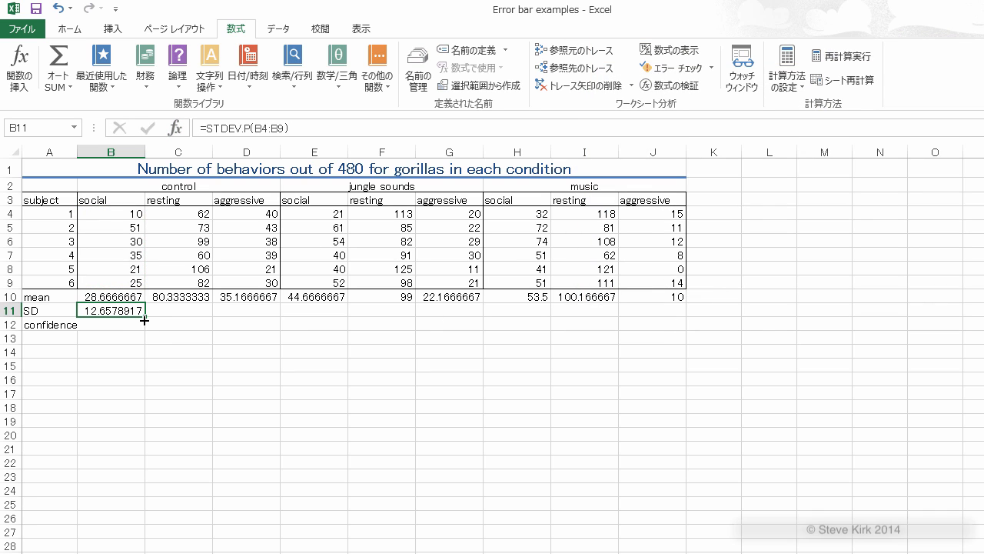
drag(146, 317, 666, 319)
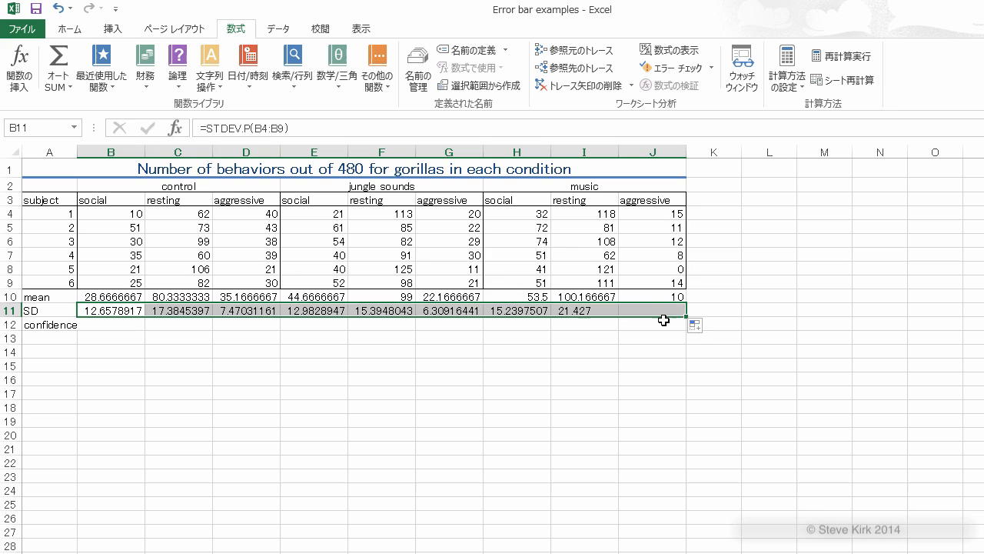
click(367, 336)
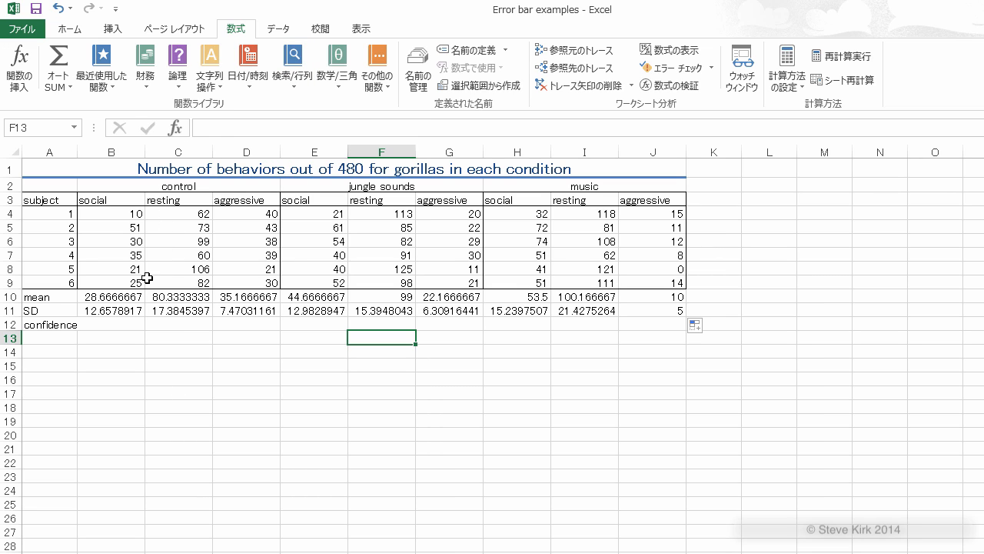
Step: Insert a 2-D clustered column chart of the three aggressive-behavior means in D10, G10 and J10
click(114, 299)
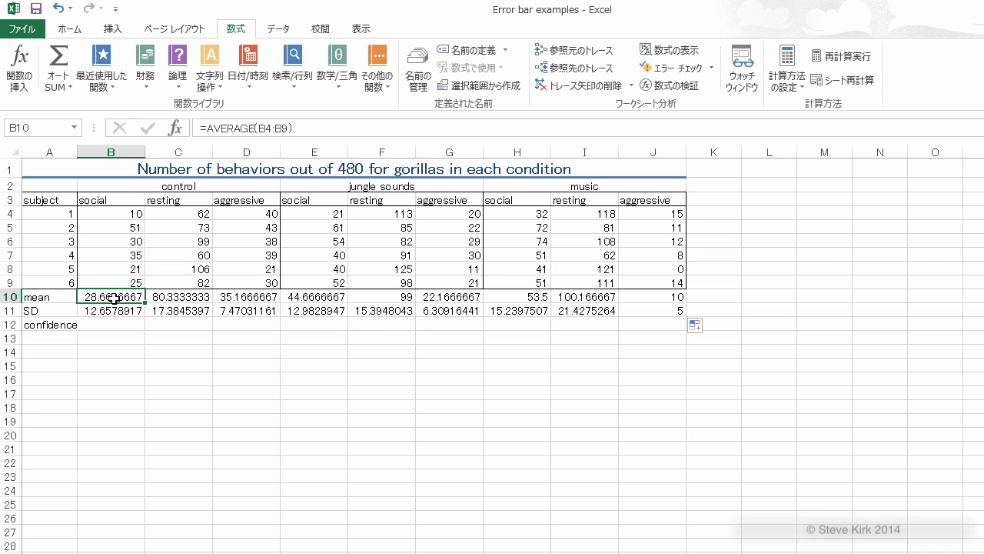
click(260, 202)
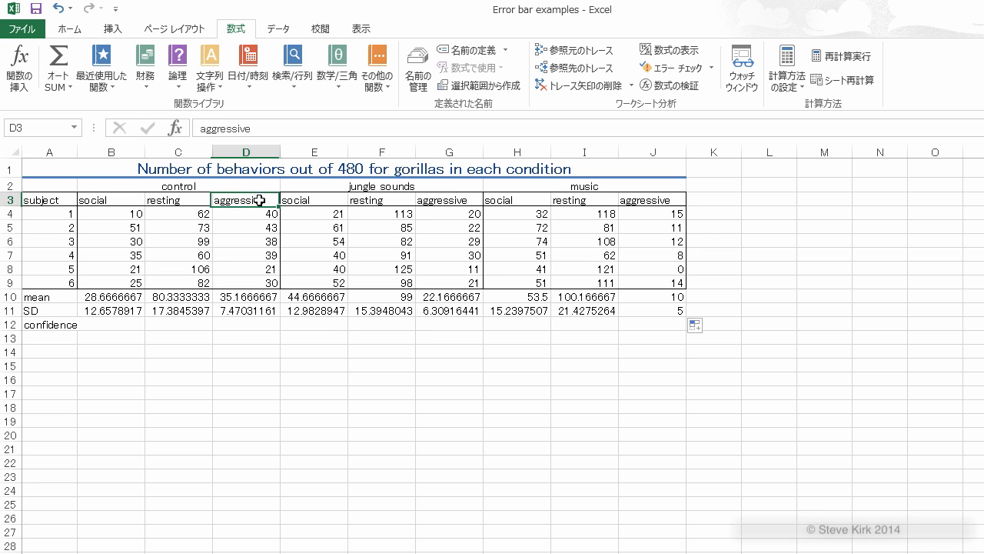
click(248, 298)
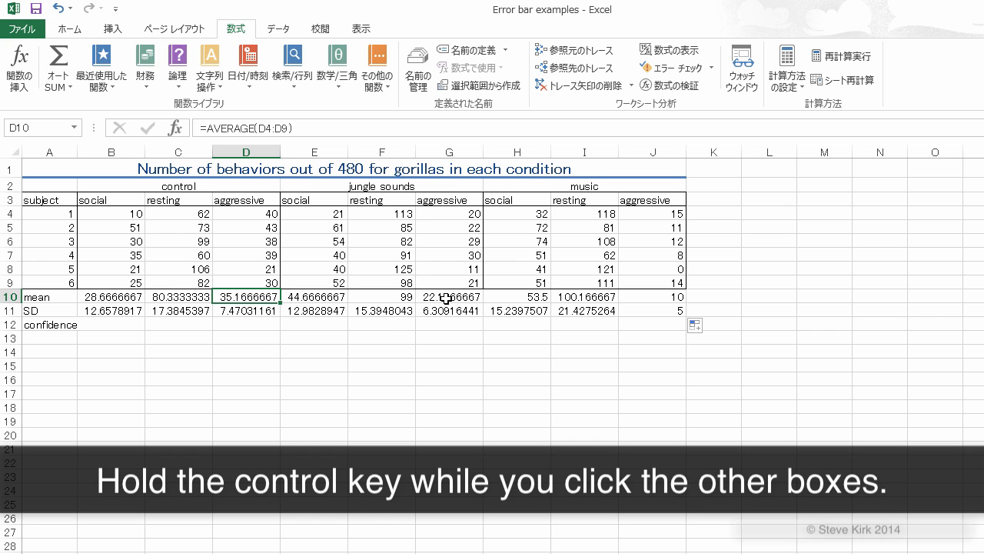
ctrl+click(449, 298)
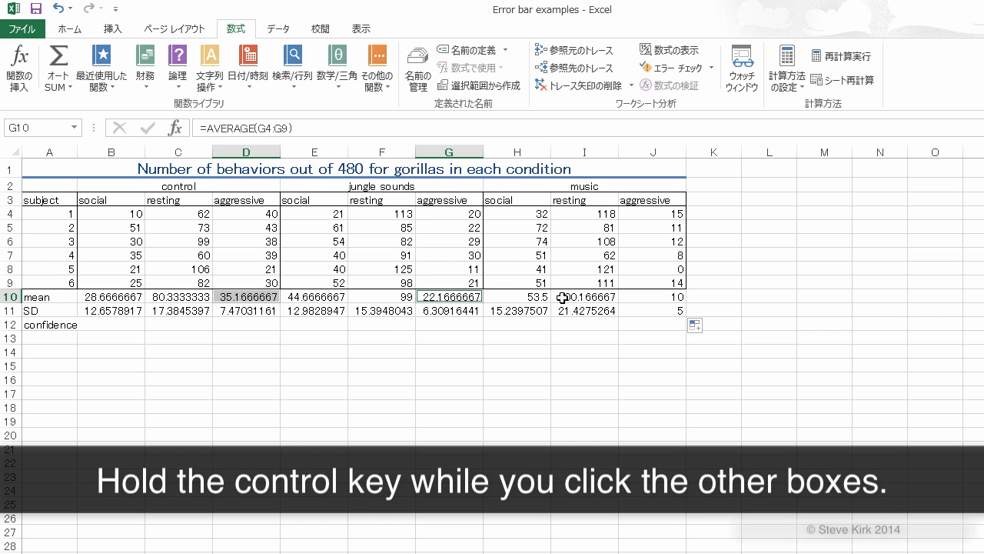
ctrl+click(643, 300)
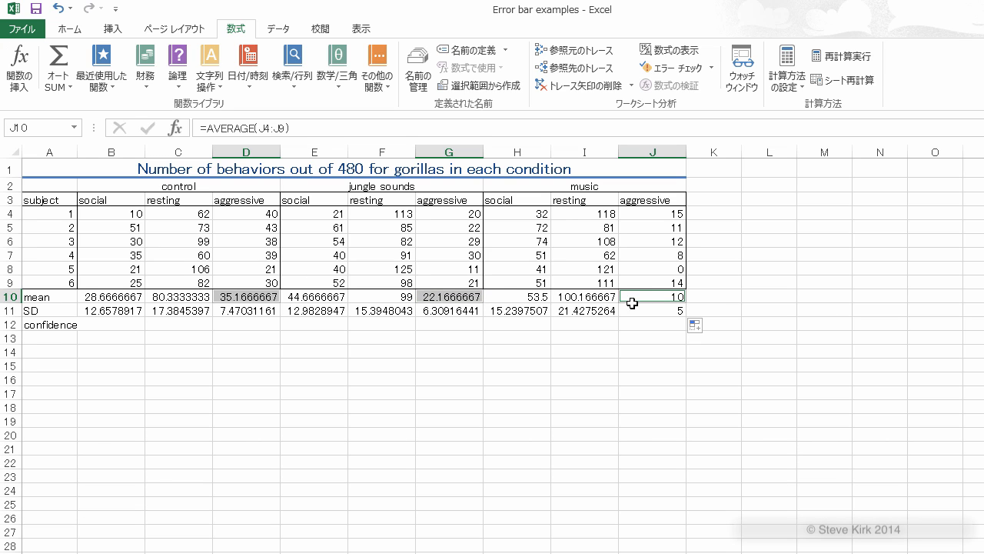
click(113, 31)
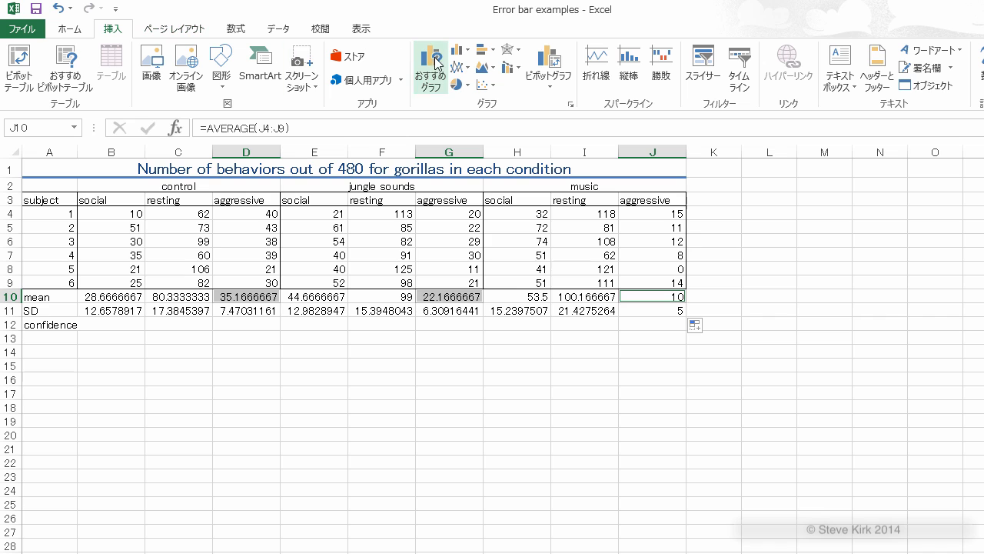
click(464, 53)
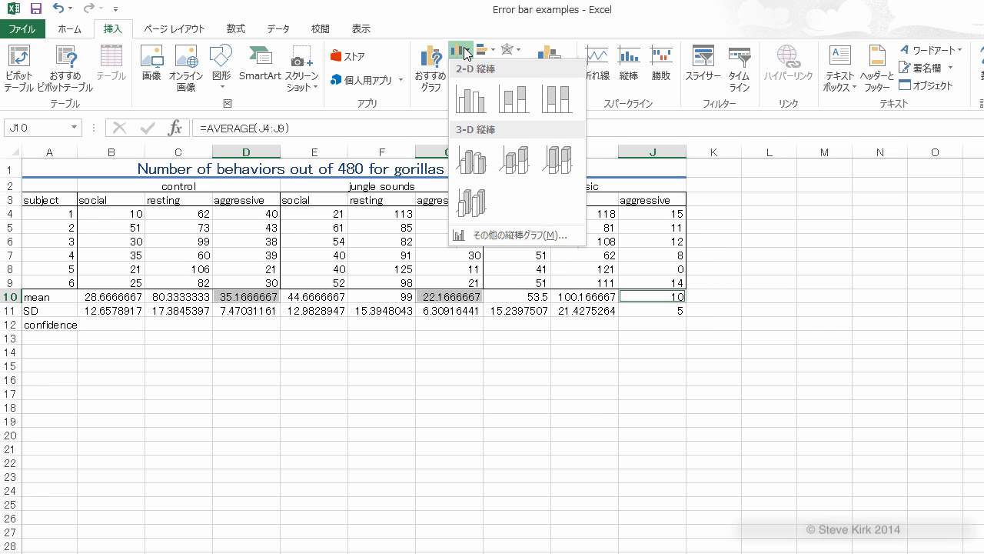
click(470, 98)
Step: Move the column chart below the data table and delete its chart title
drag(466, 304, 240, 366)
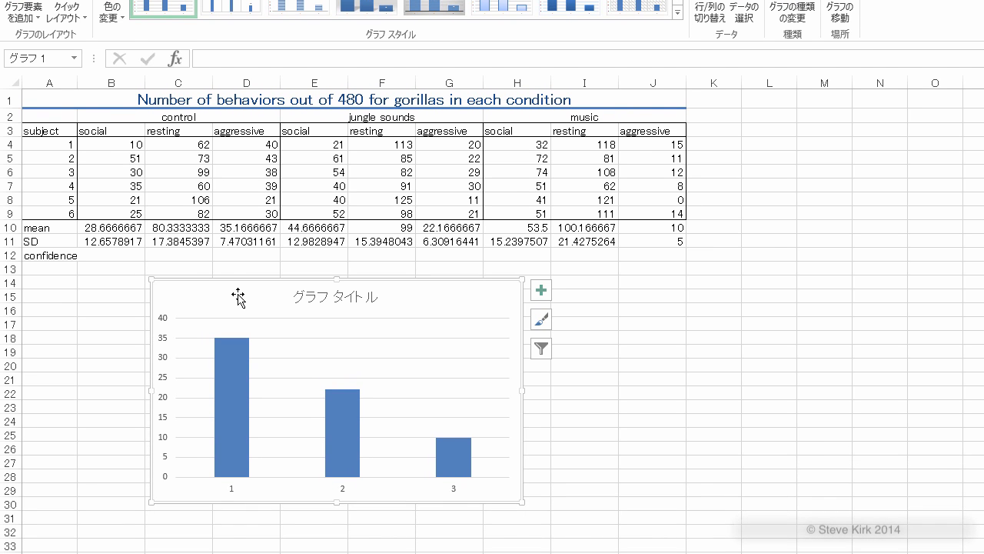
click(341, 304)
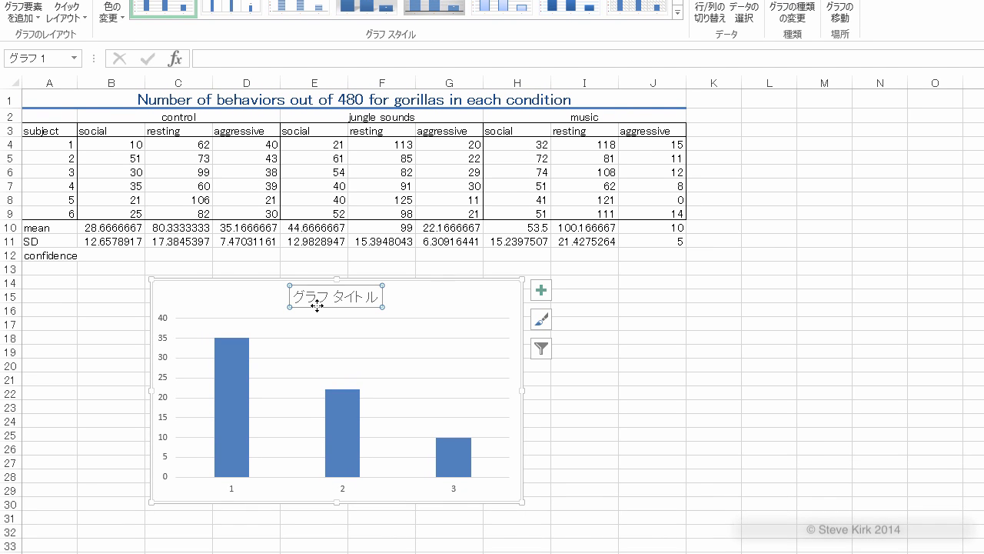
right_click(317, 305)
click(296, 369)
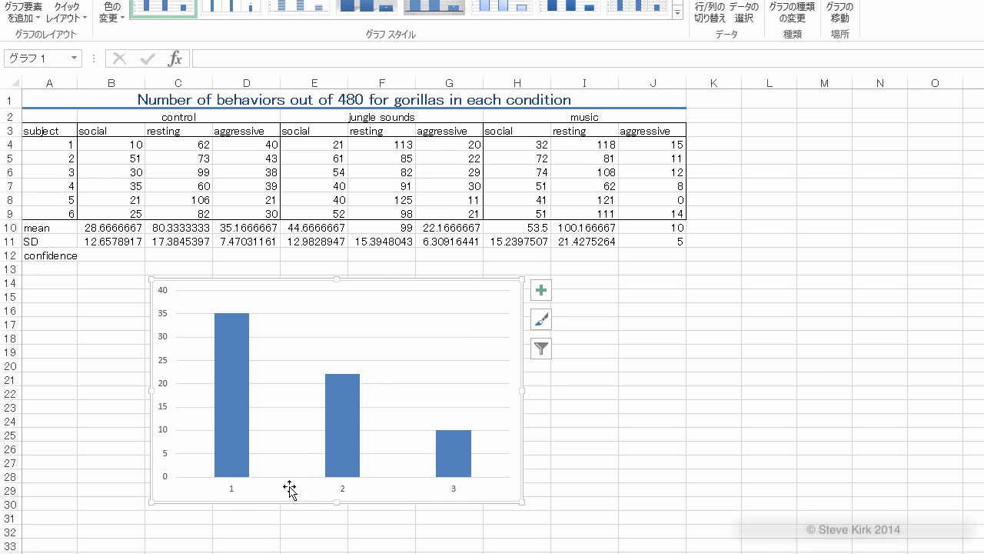
Step: Set the chart's horizontal axis labels to the condition names in B2, E2 and H2: control, jungle sounds and music
right_click(411, 330)
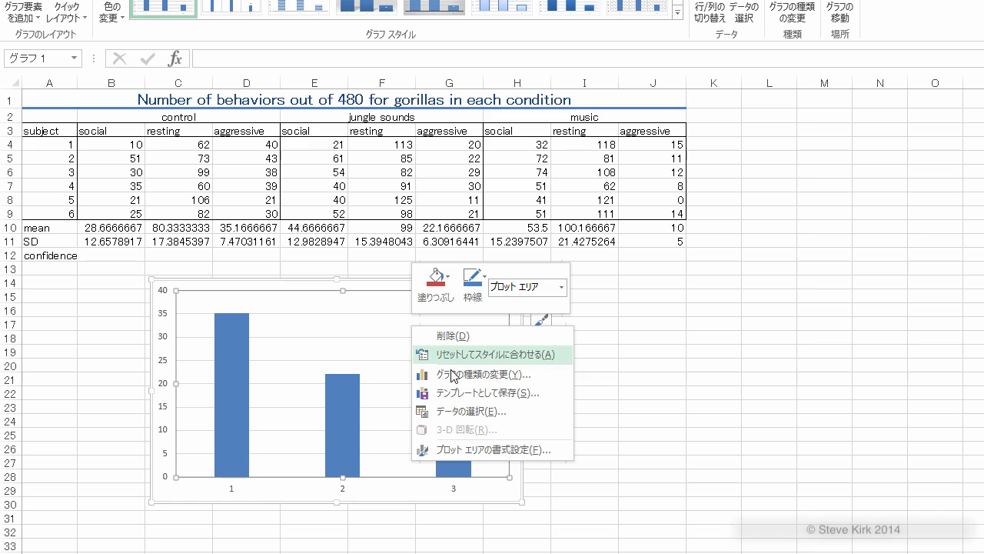
click(459, 413)
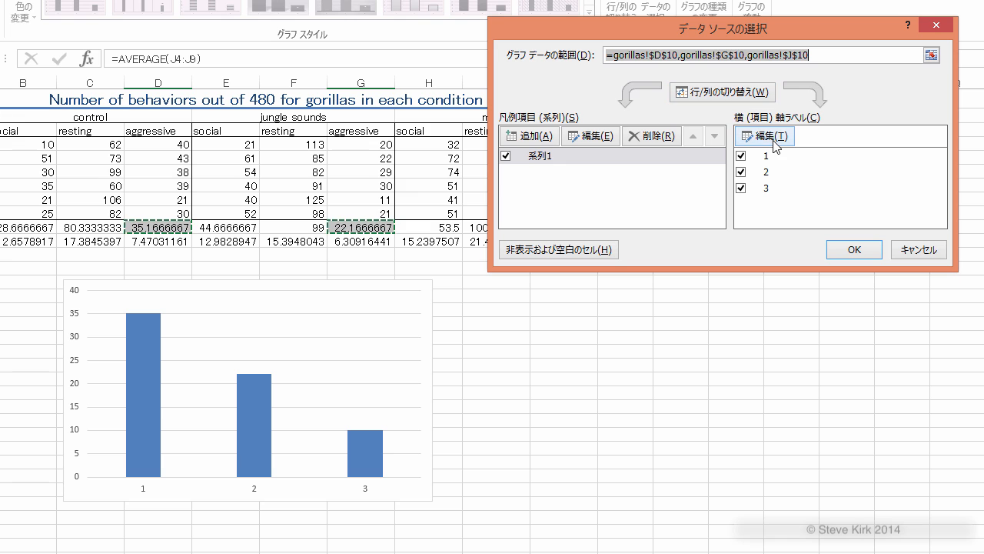
click(769, 136)
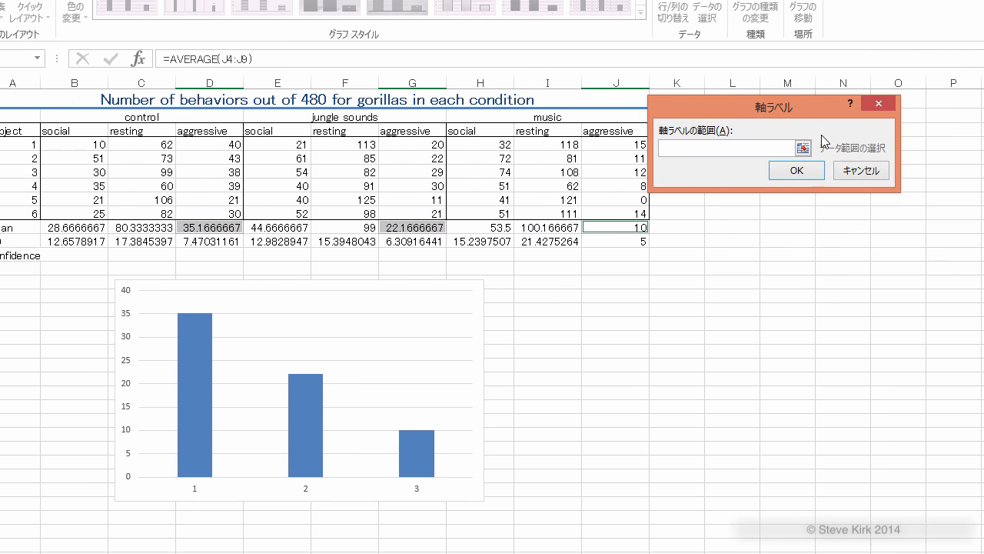
click(180, 117)
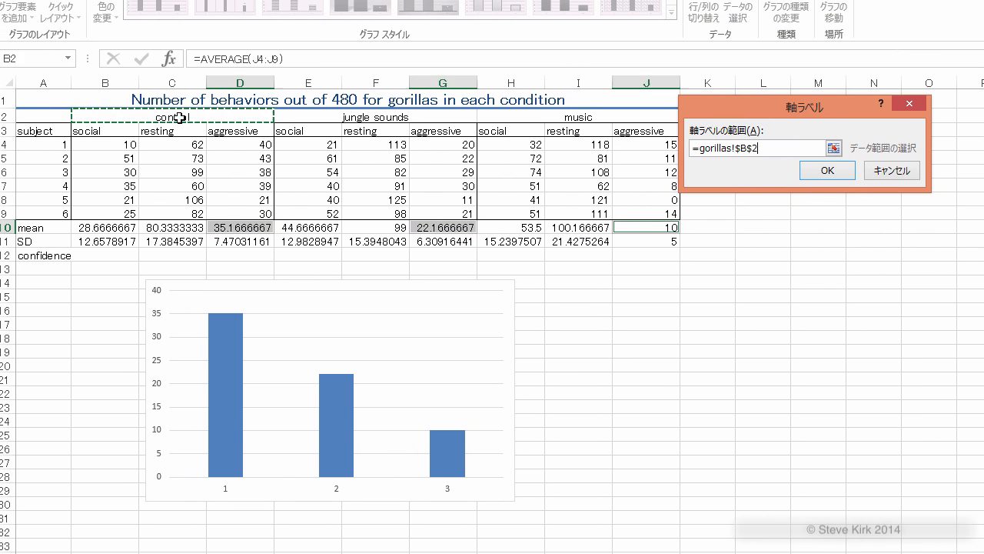
ctrl+click(373, 118)
ctrl+click(579, 117)
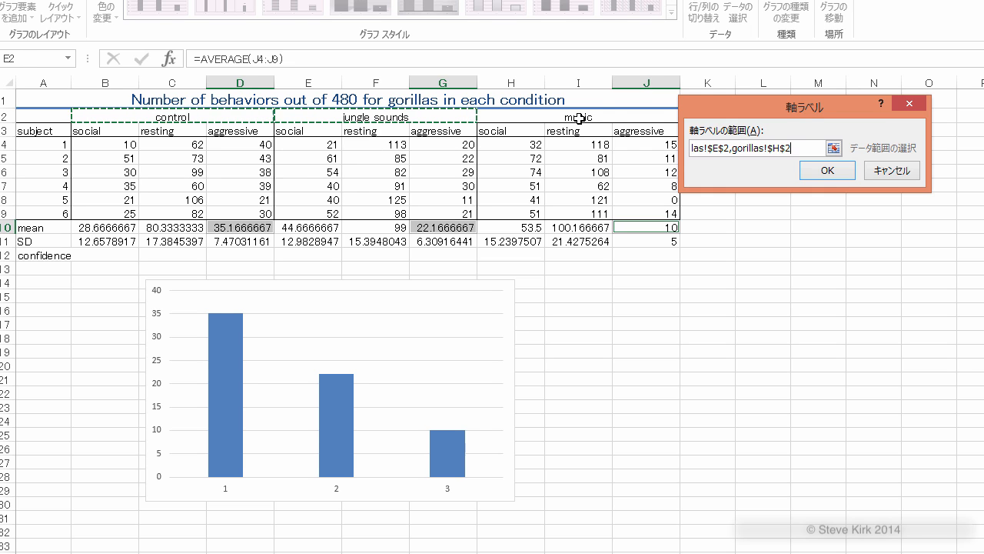
click(827, 172)
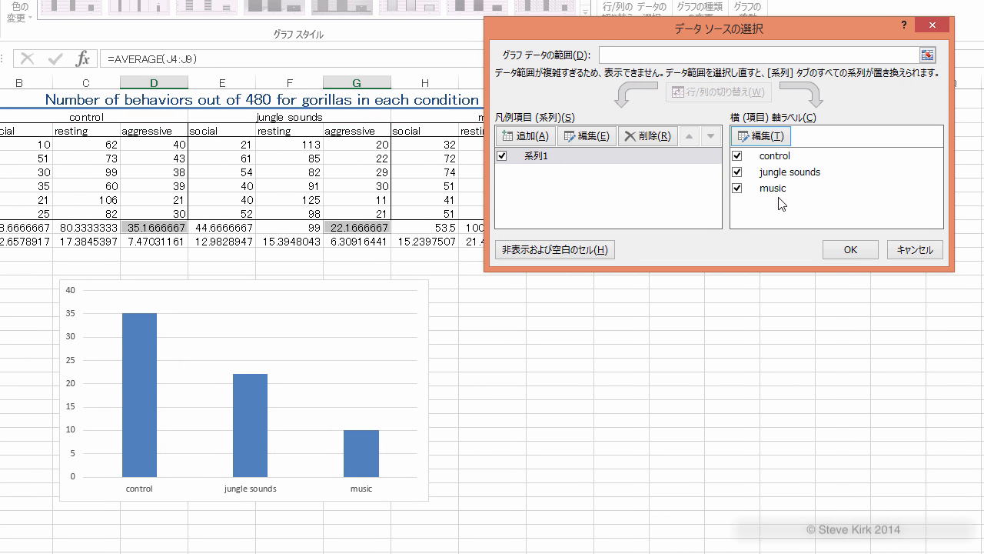
click(850, 250)
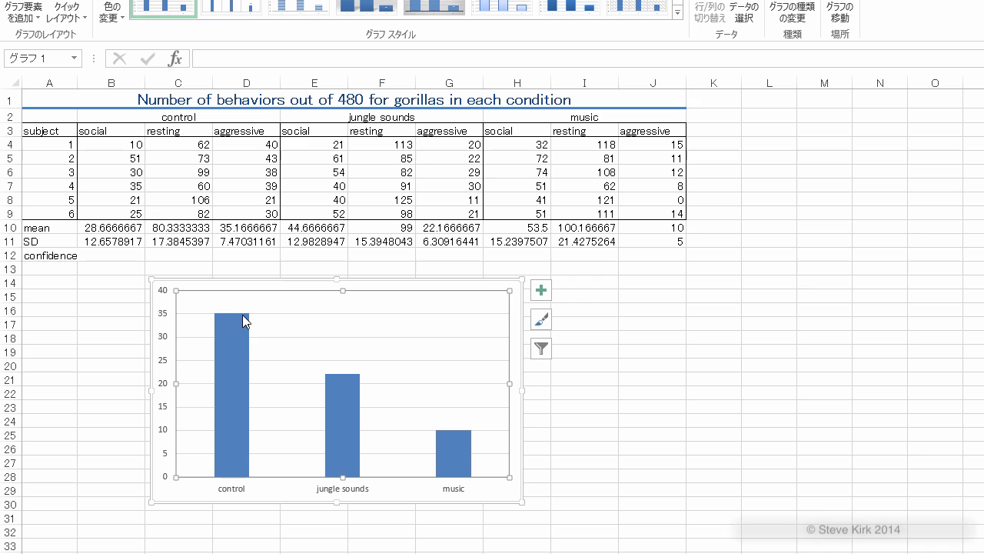
Step: Calculate the confidence value in B12 with CONFIDENCE.T, using alpha 0.05, the standard deviation in B11 and sample size 6
mouse_move(251, 322)
mouse_move(349, 385)
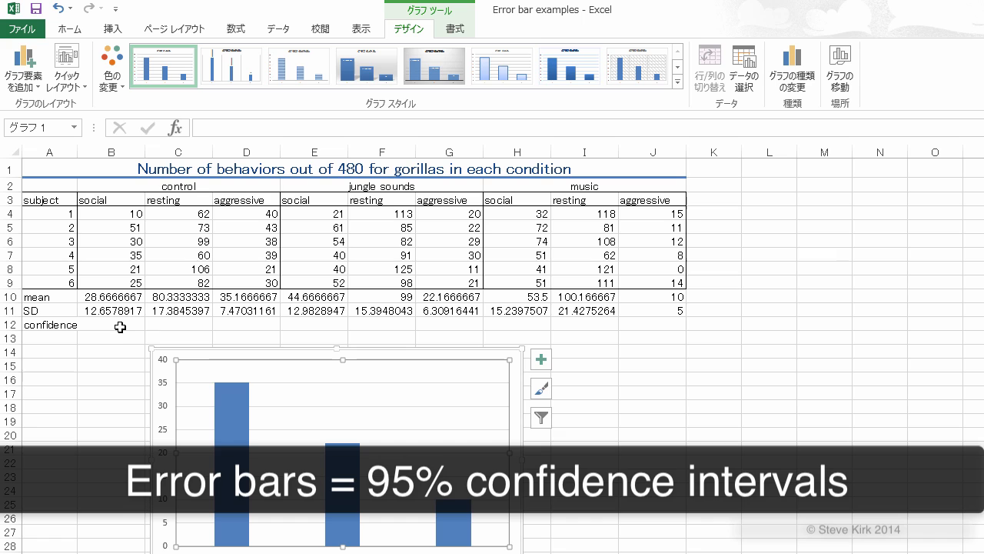
click(121, 327)
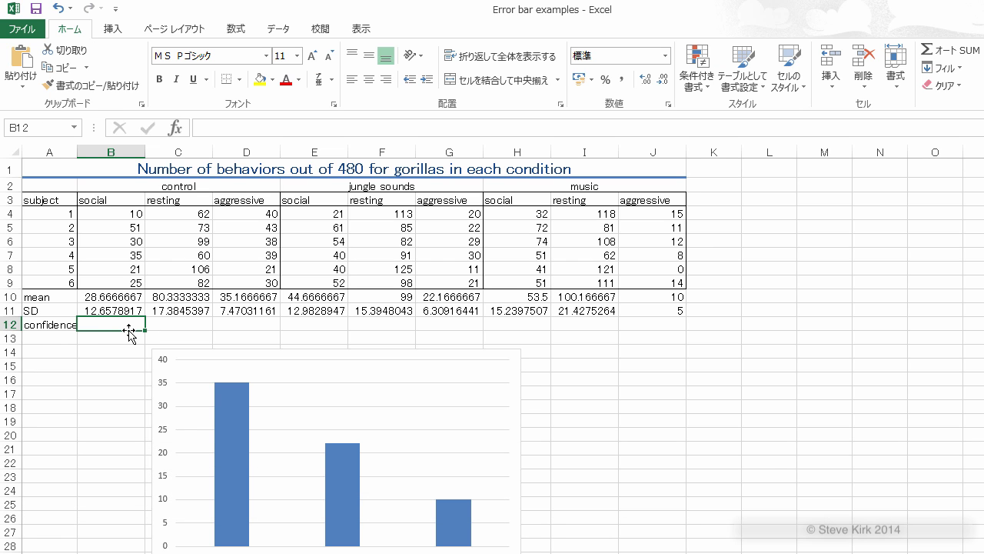
click(237, 31)
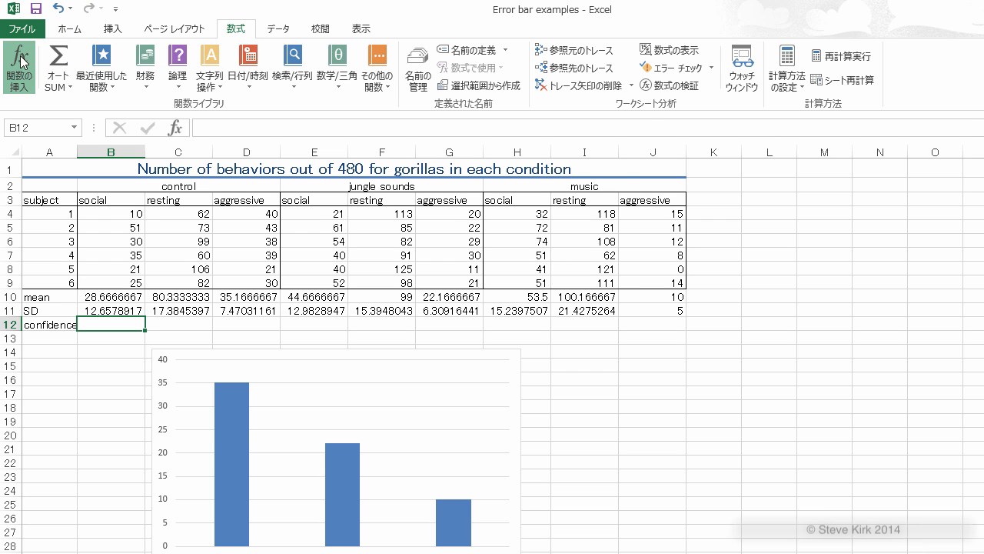
click(20, 61)
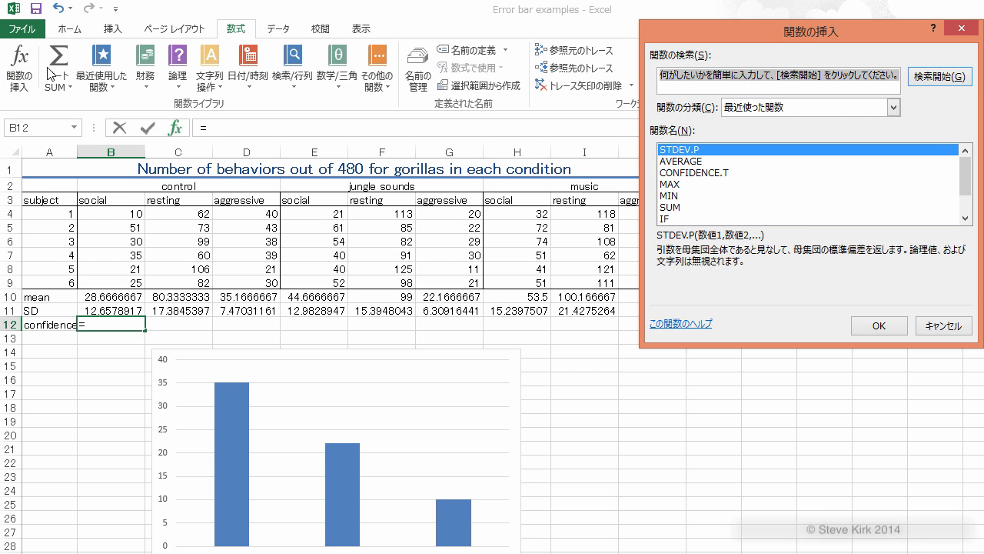
click(708, 176)
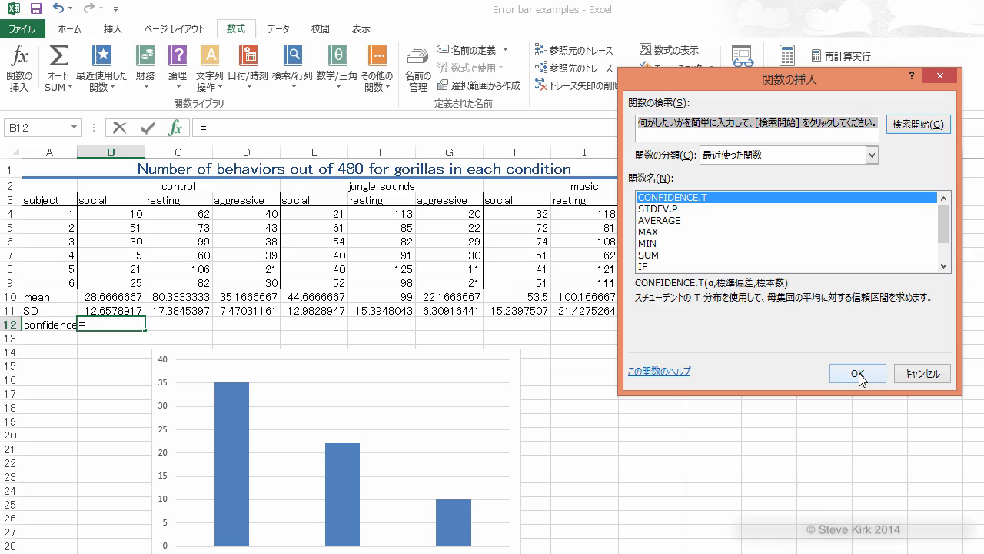
click(858, 373)
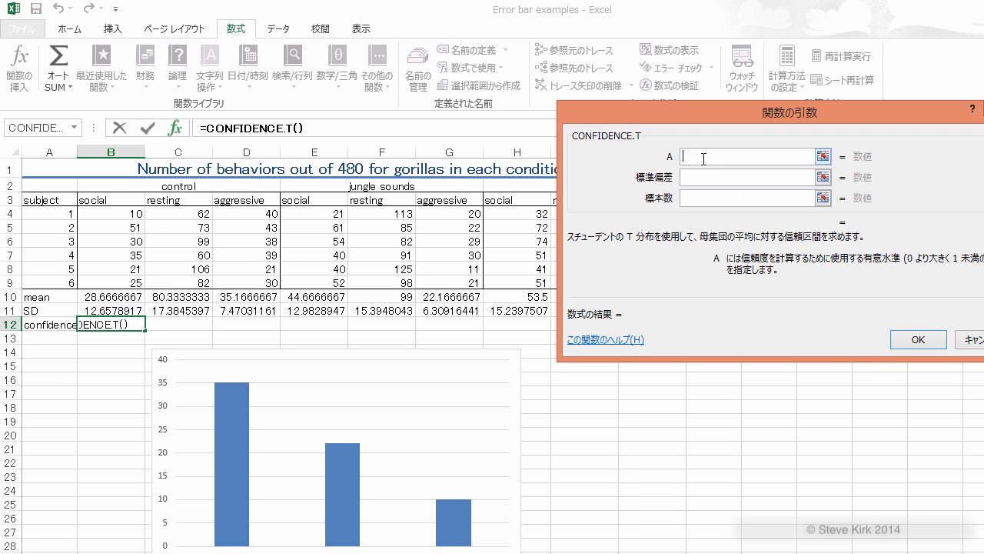
text(0.05)
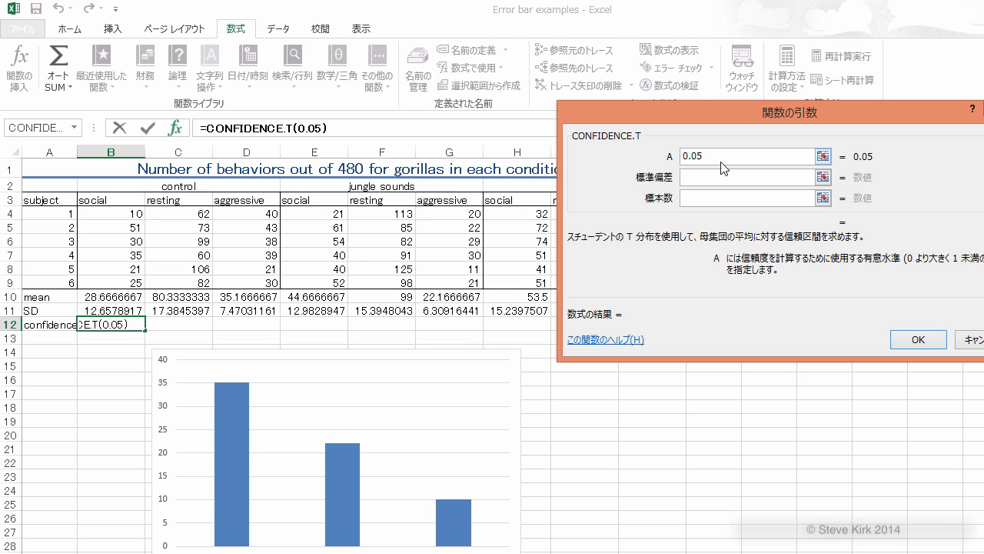
click(706, 178)
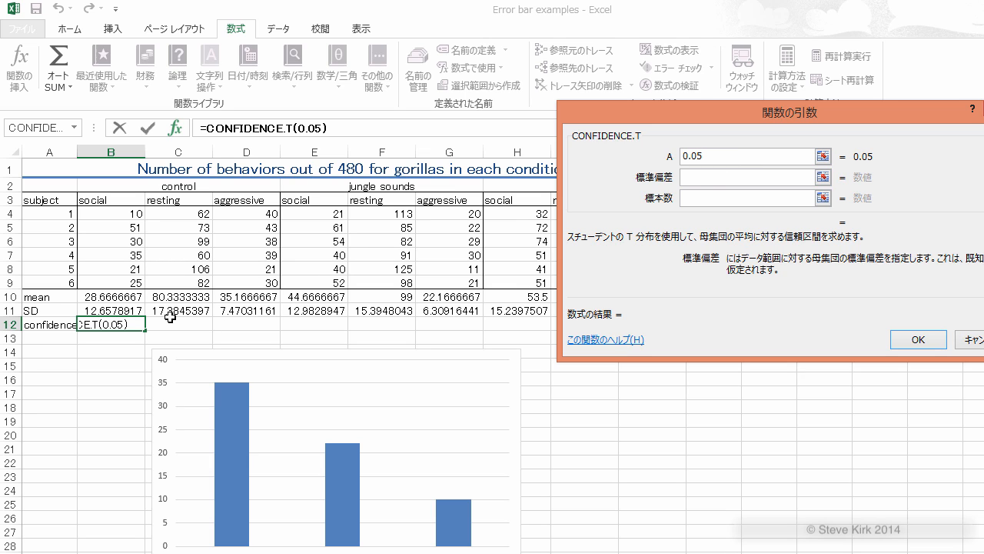
click(122, 310)
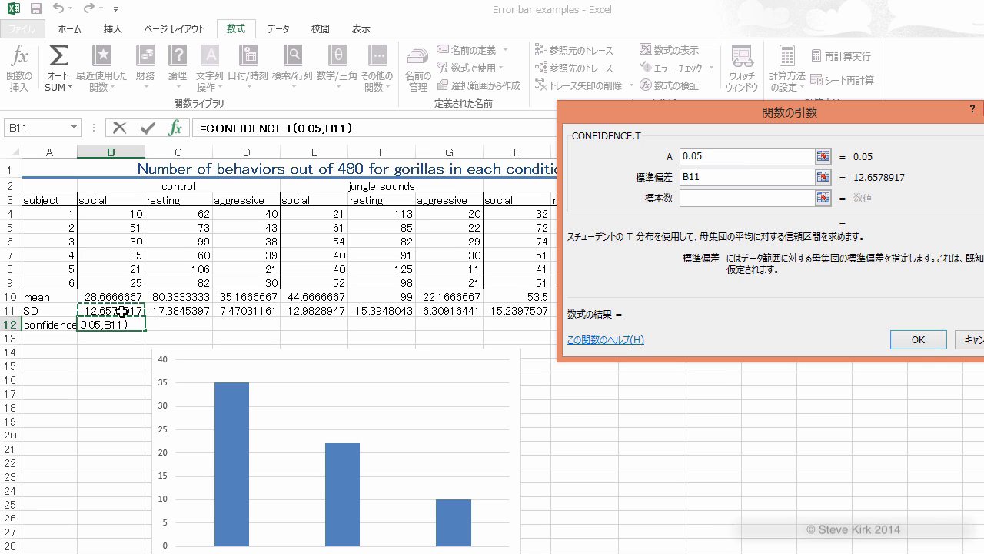
click(708, 203)
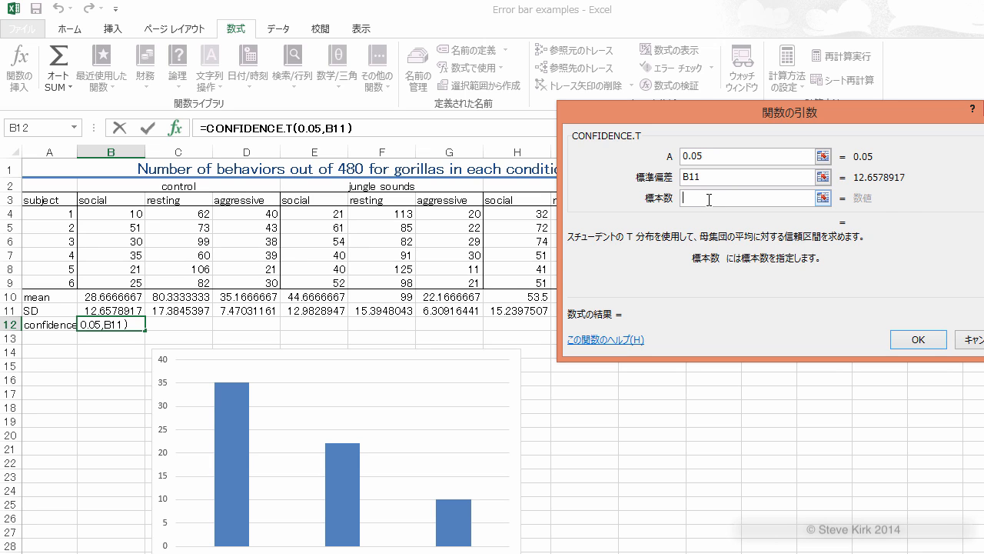
text(6)
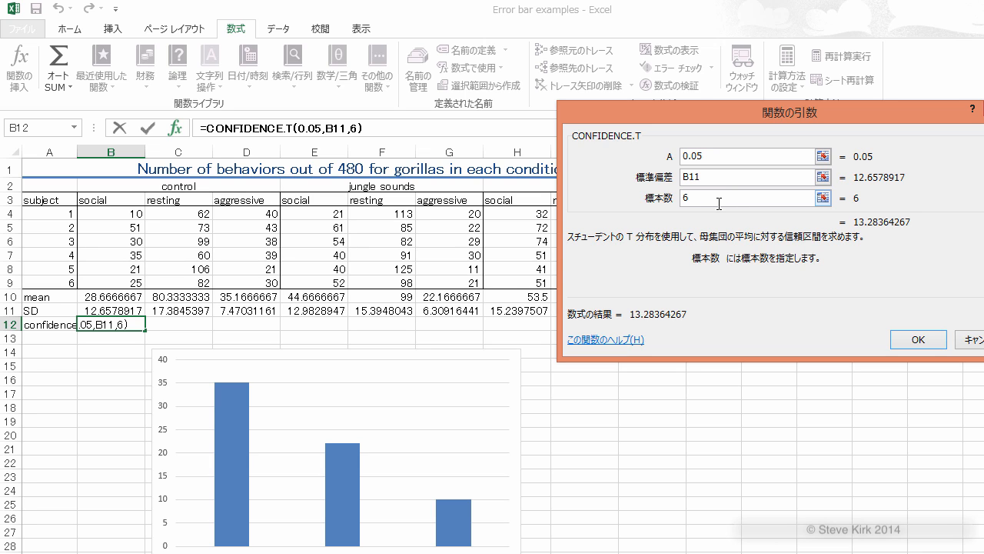
click(917, 338)
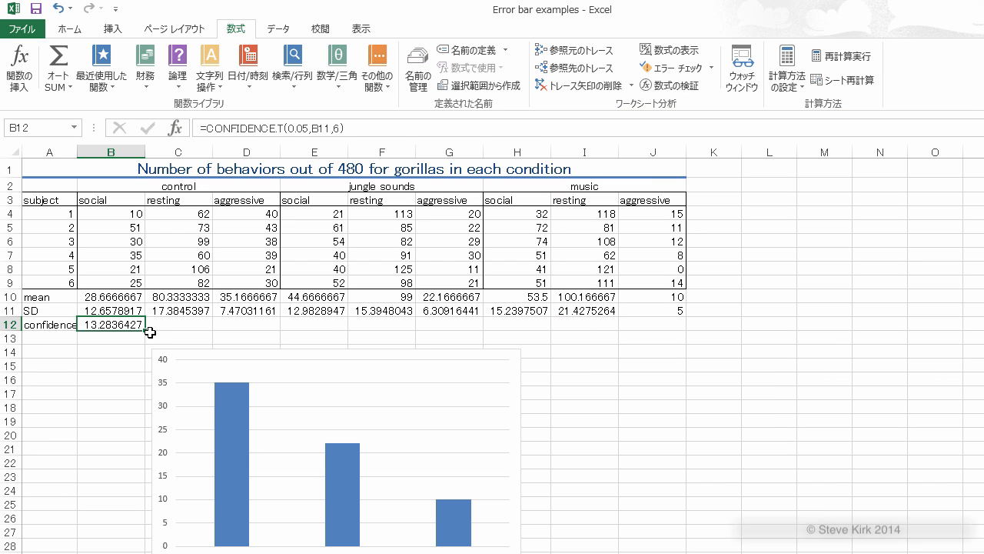
Step: Fill the CONFIDENCE.T formula from B12 across to J12
drag(146, 331, 666, 329)
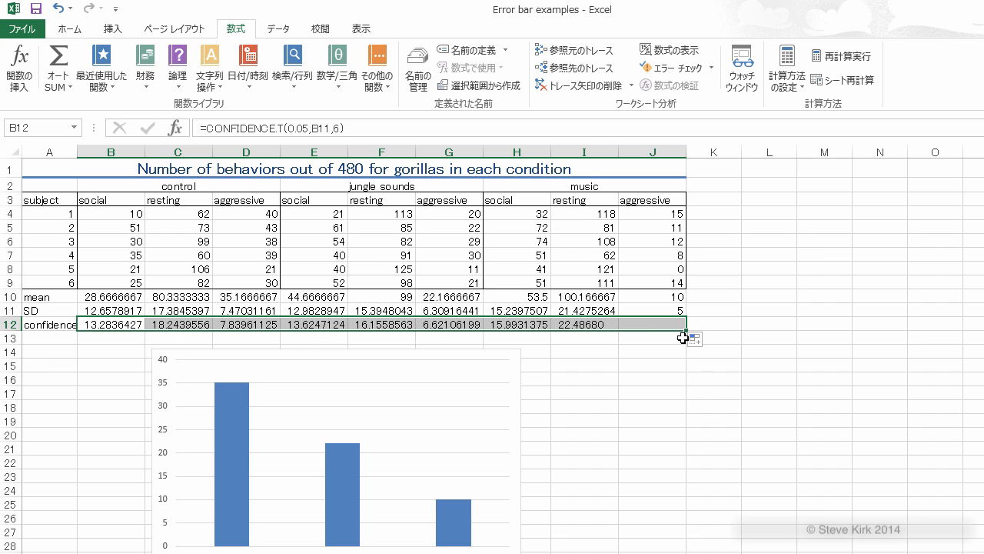
click(655, 364)
click(712, 324)
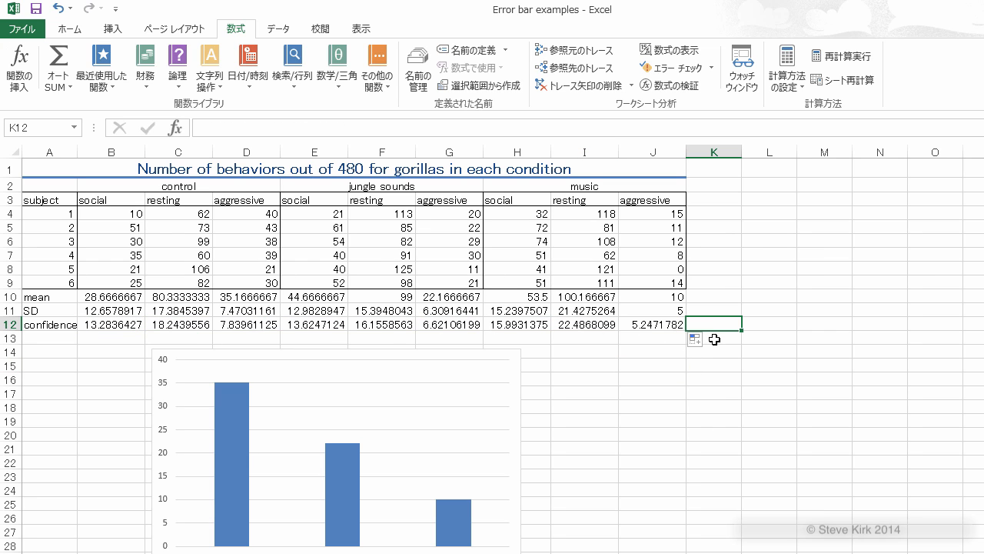
Step: Add error bars to the column chart through the additional error bar options and set their error amount to custom
click(460, 397)
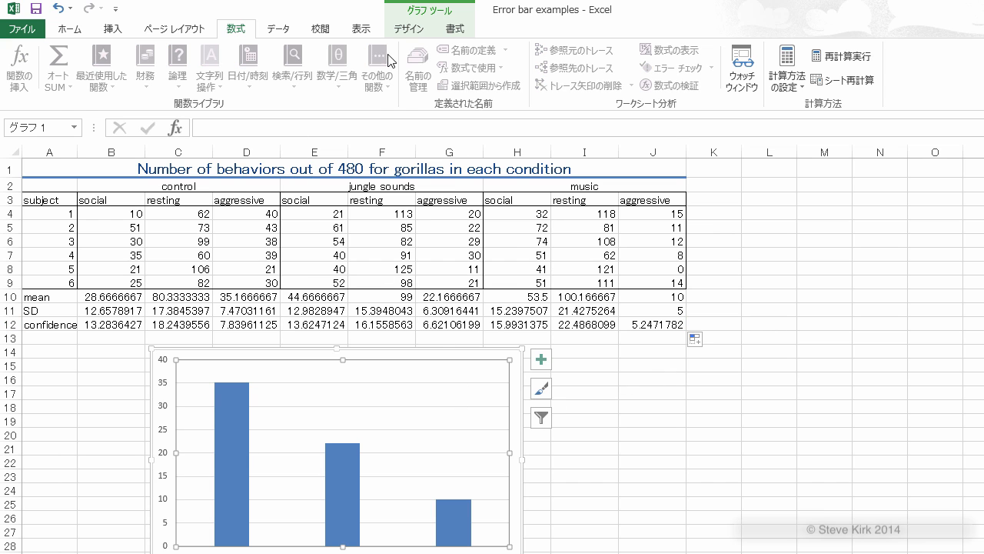
click(416, 32)
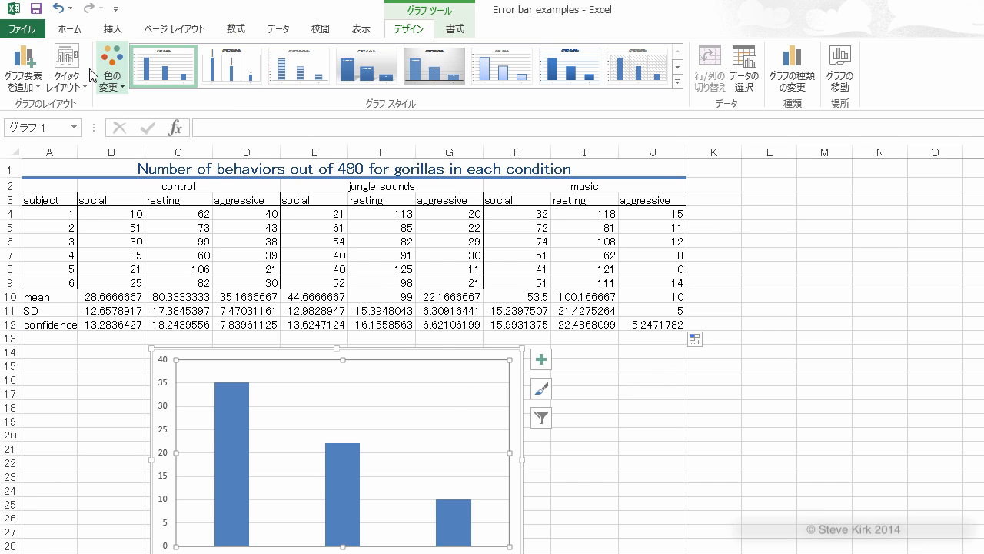
click(34, 79)
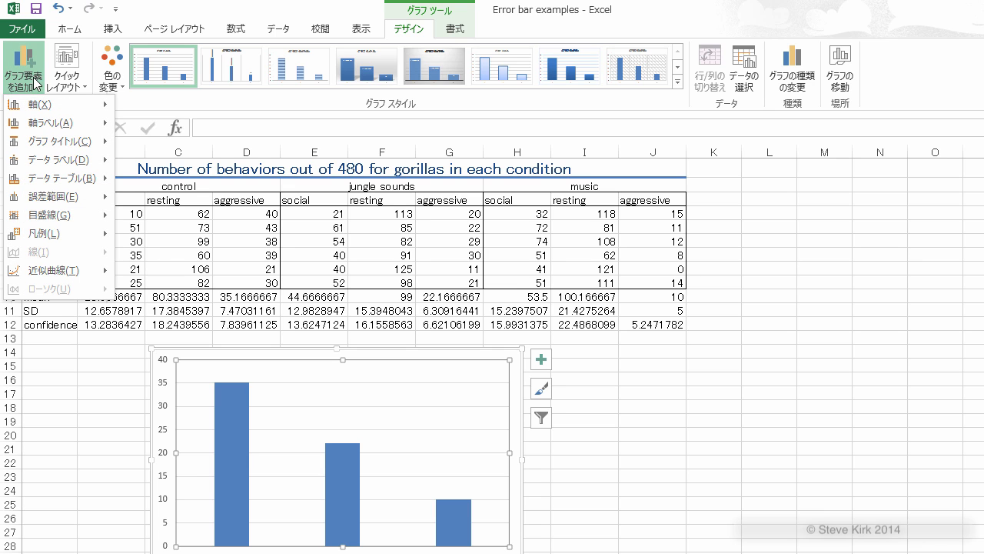
mouse_move(77, 197)
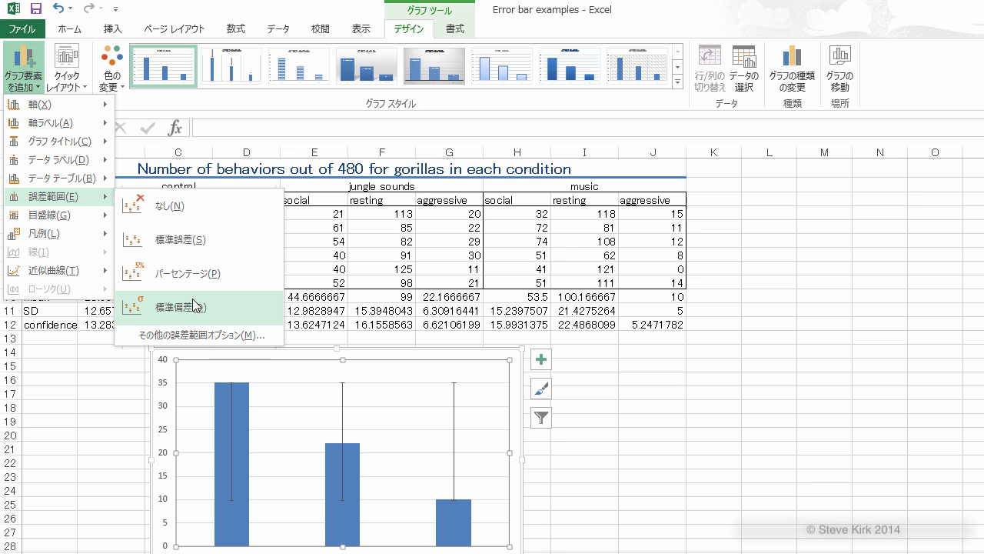
click(198, 336)
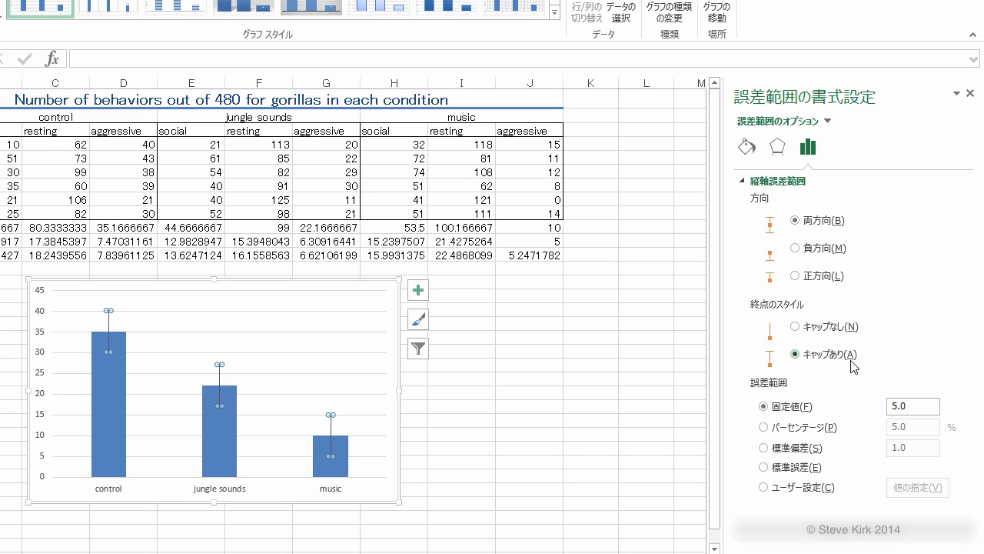
click(765, 488)
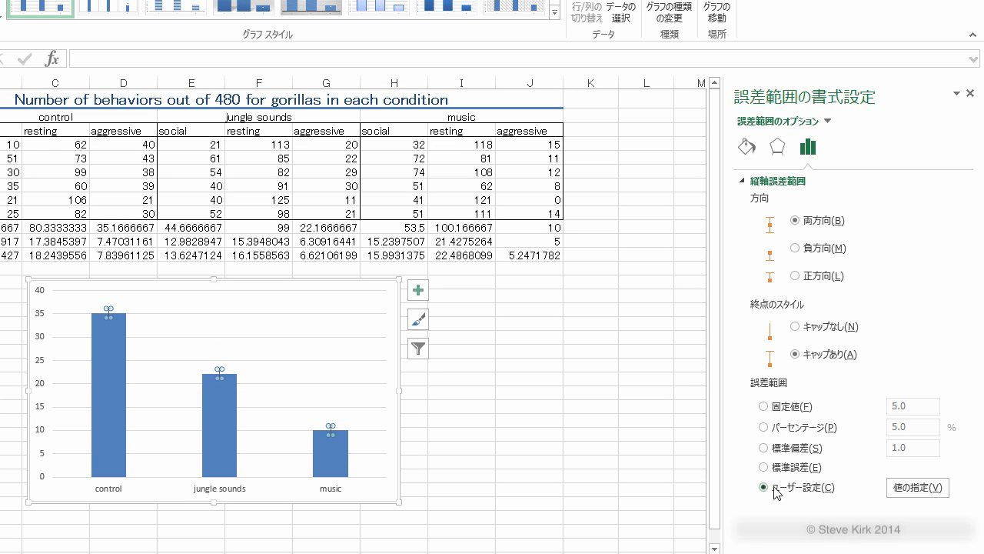
Step: Specify the confidence values in D12, G12 and J12 as the custom positive error values
click(913, 489)
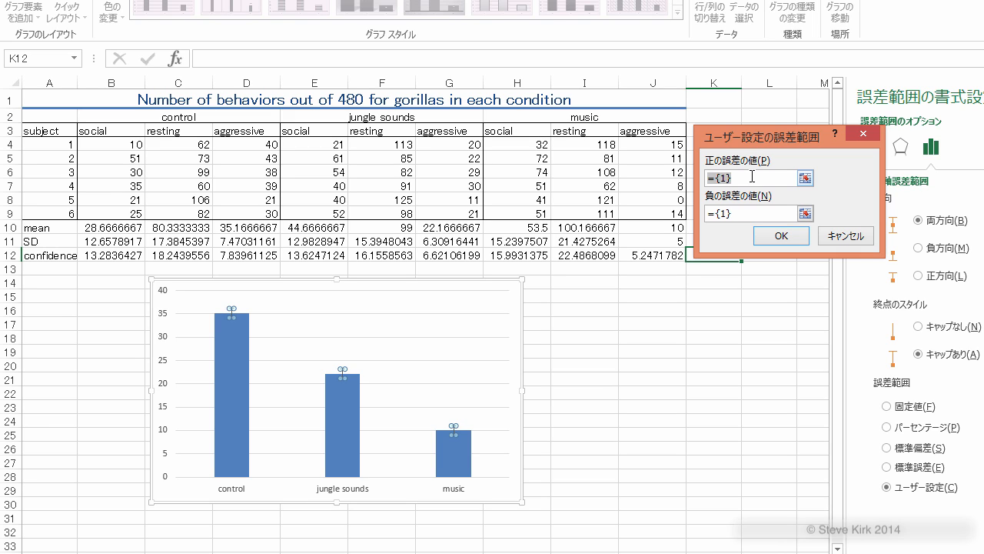
key(BackSpace)
click(242, 257)
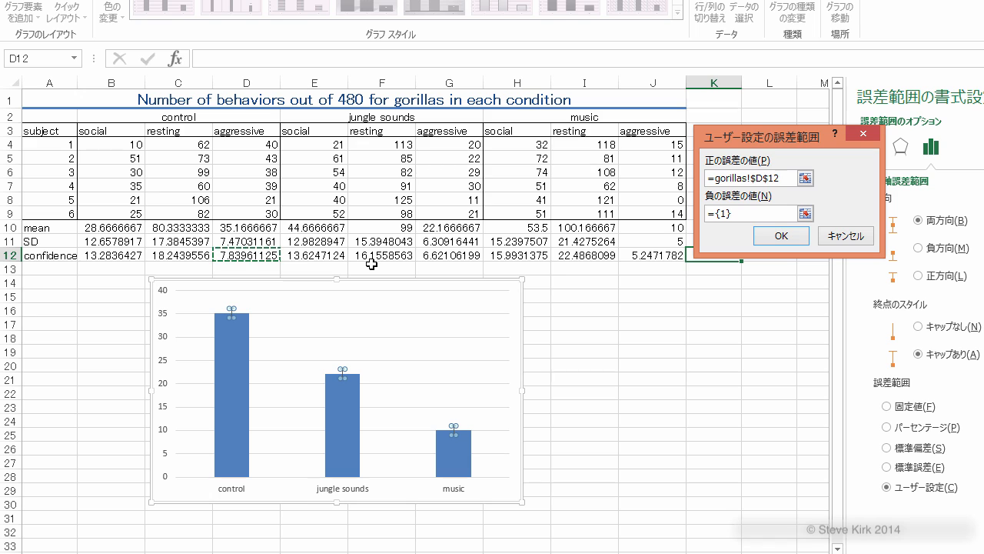
click(446, 257)
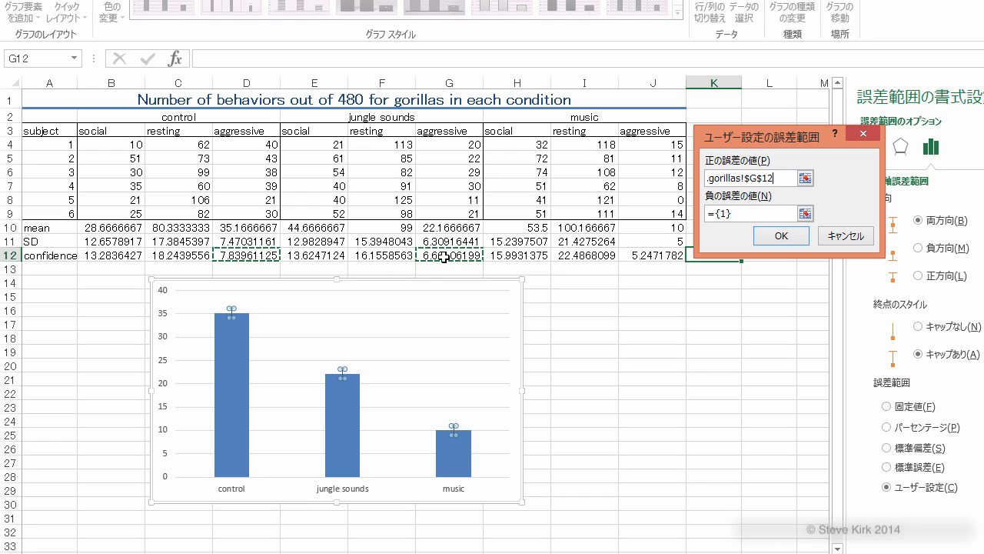
ctrl+click(635, 257)
Step: Specify D12, G12 and J12 as the custom negative error values and apply them to the error bars
click(747, 215)
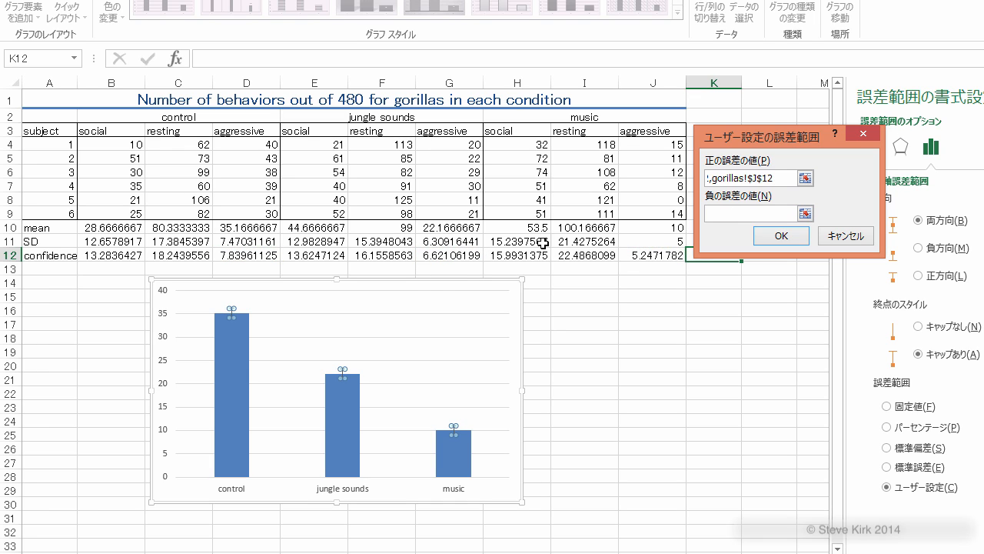
click(250, 258)
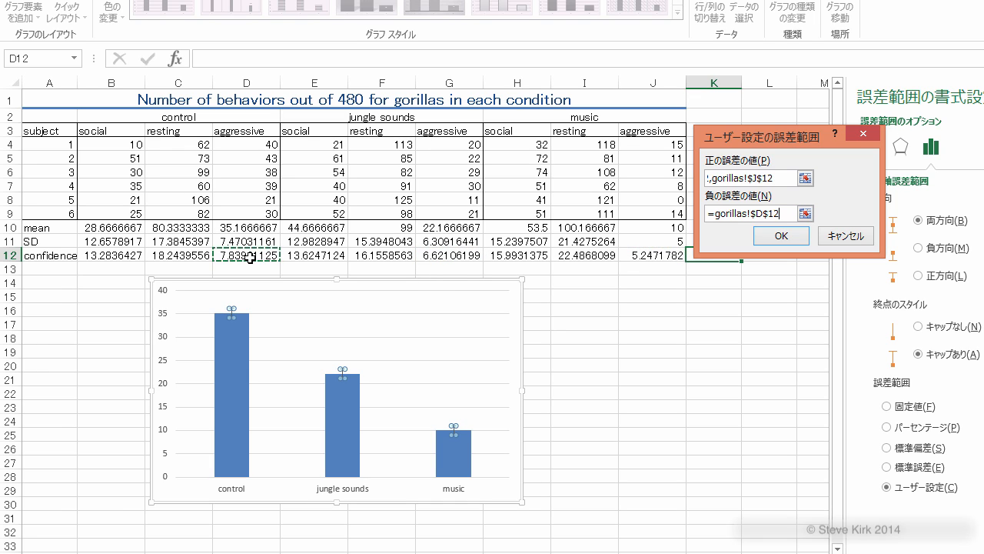
ctrl+click(436, 257)
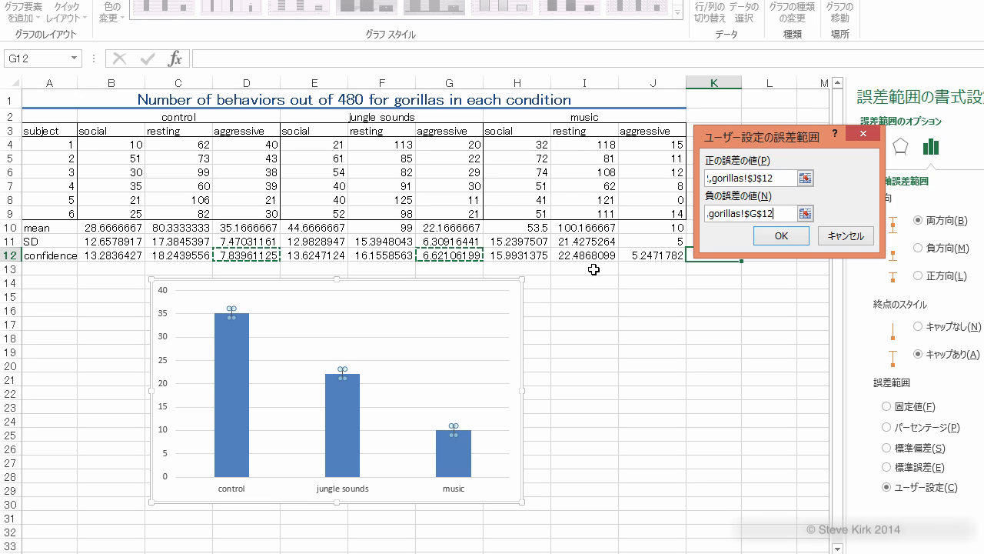
ctrl+click(645, 256)
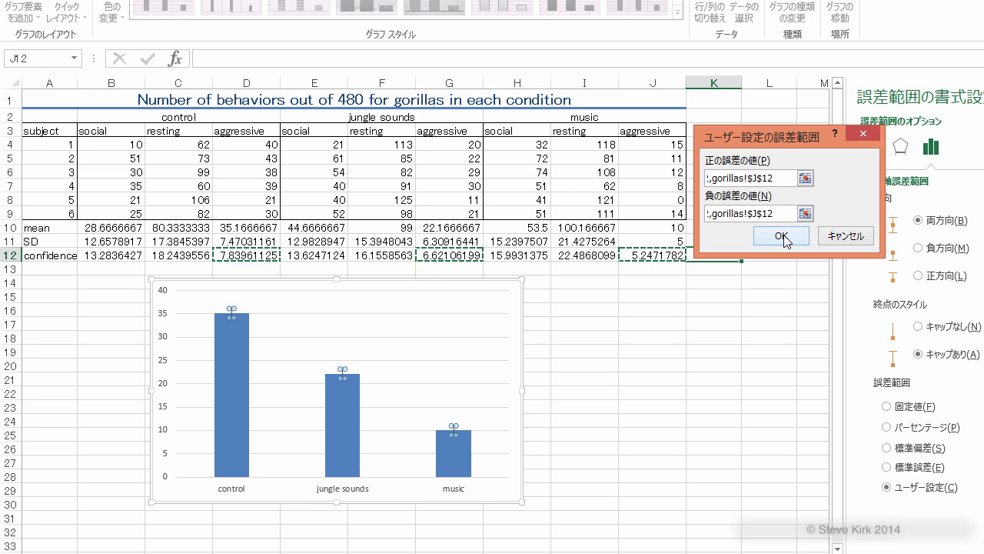
click(782, 236)
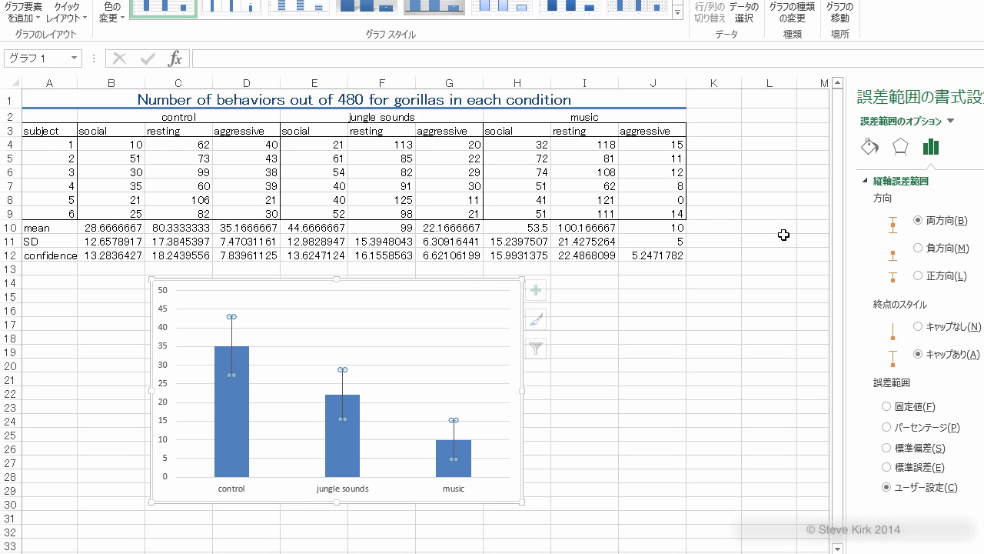
Step: Add a primary vertical axis title to the gorilla behavior column chart
click(598, 396)
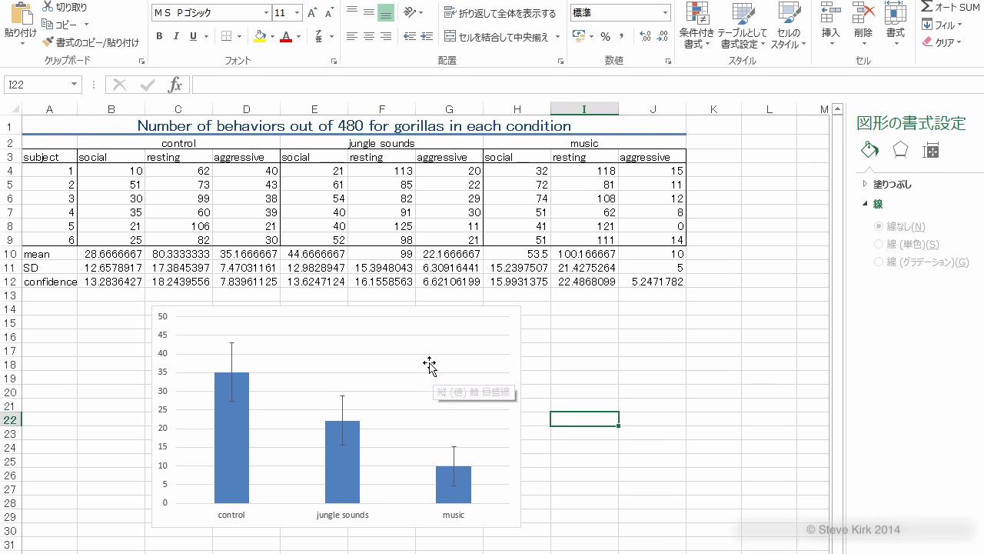
click(430, 409)
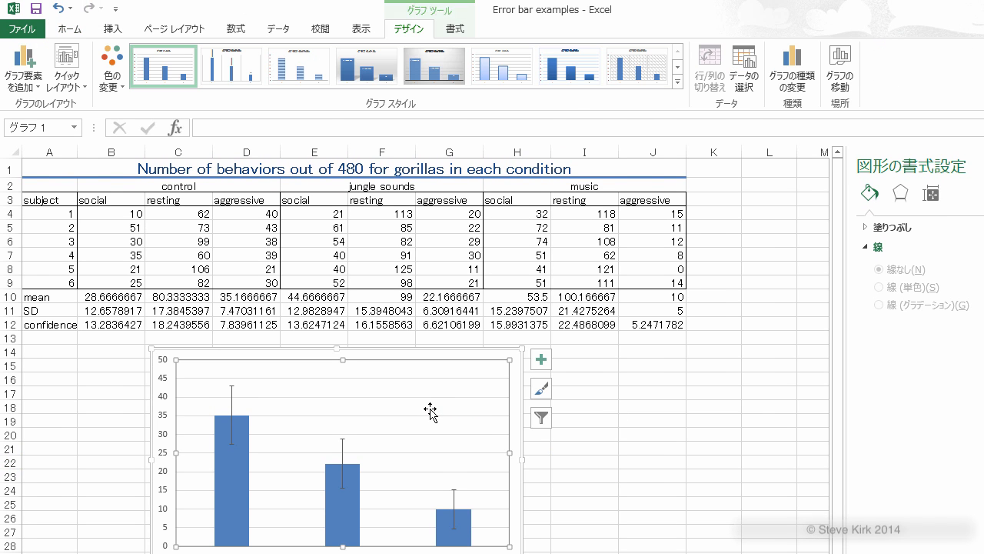
click(26, 77)
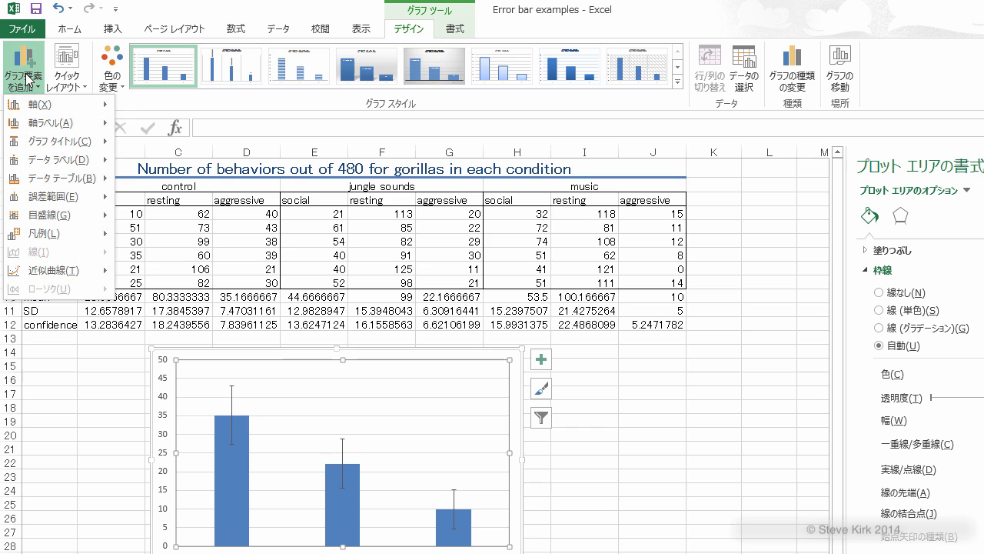
mouse_move(85, 123)
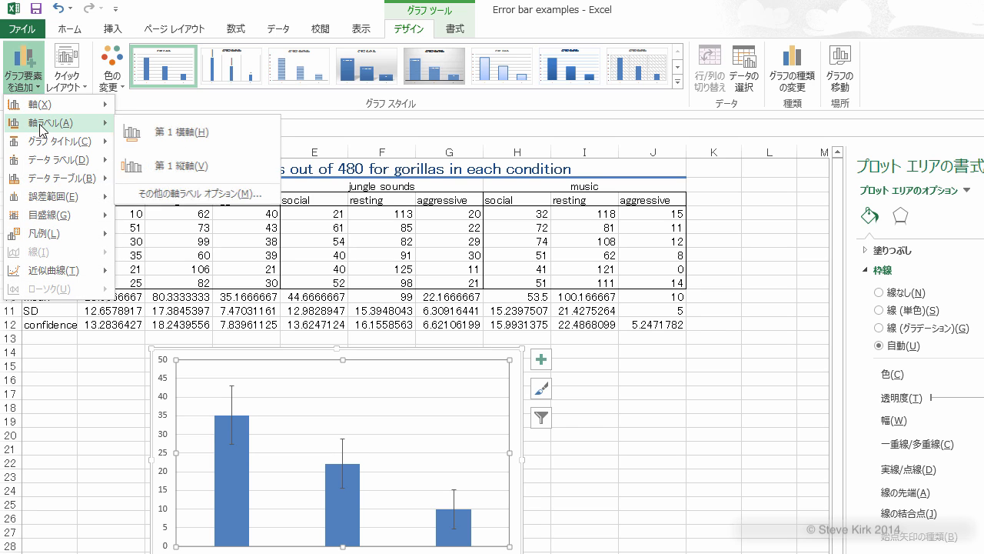
click(166, 166)
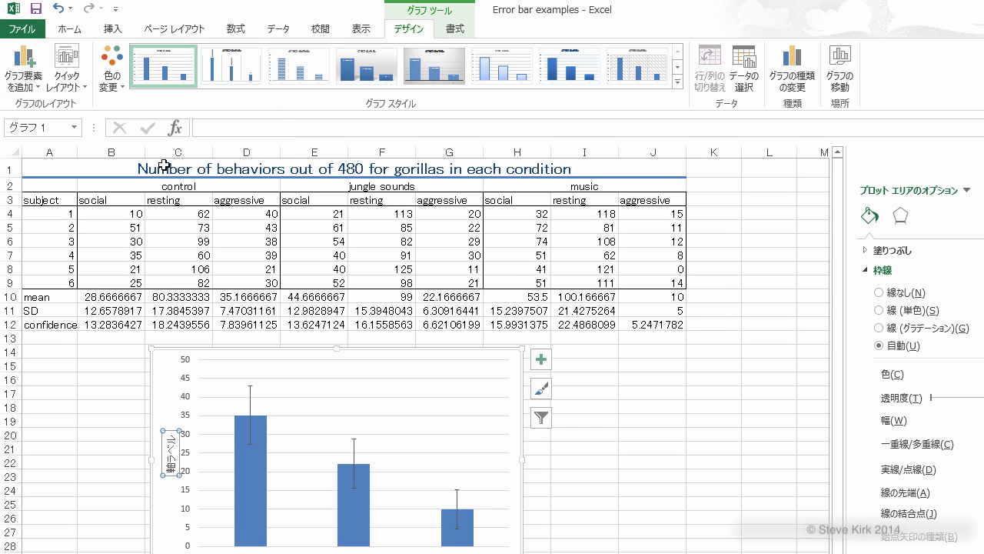
Step: Replace the vertical axis title's placeholder text with "mean number of aggressive behaviors"
click(171, 444)
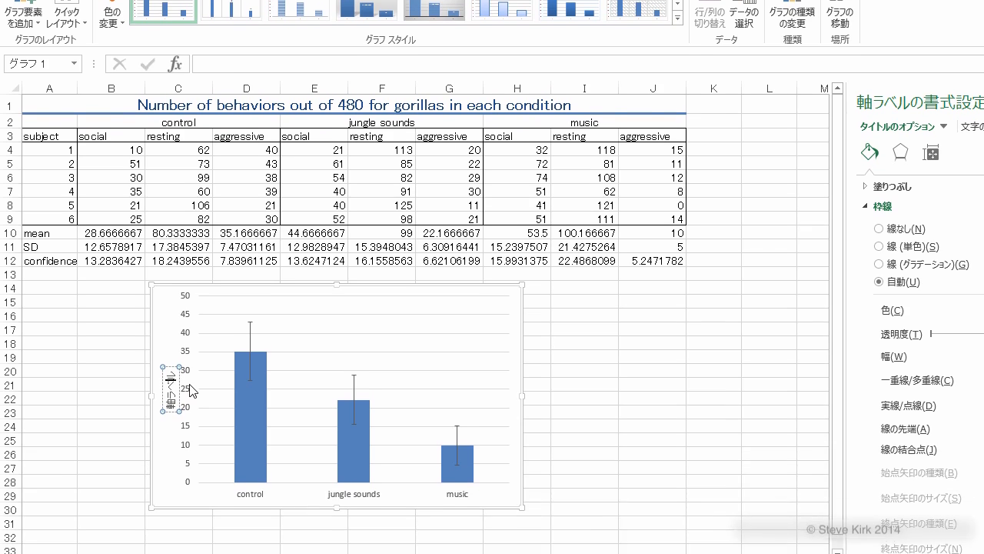
key(BackSpace)
key(BackSpace)
key(BackSpace)
key(BackSpace)
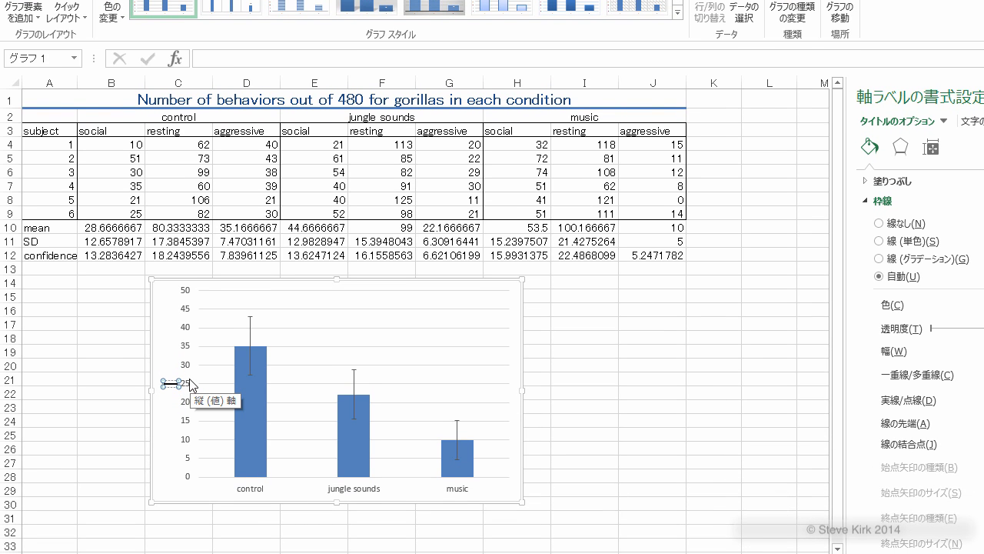
text(mean number of aggressive behaviors)
click(584, 351)
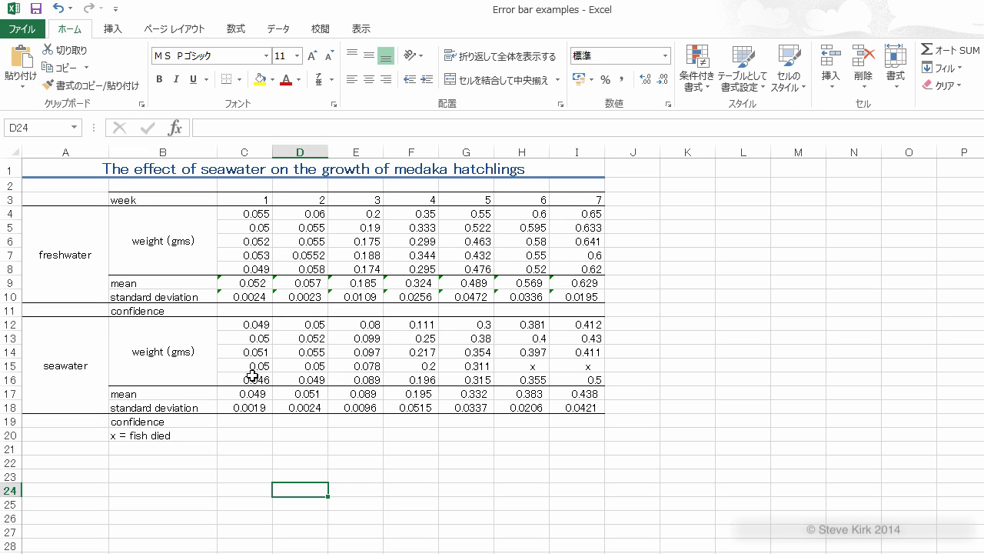
Step: Insert CONFIDENCE.T in C11 of the medaka sheet with alpha 0.05, standard deviation C10 and sample size 5, and fill it across to I11
click(253, 311)
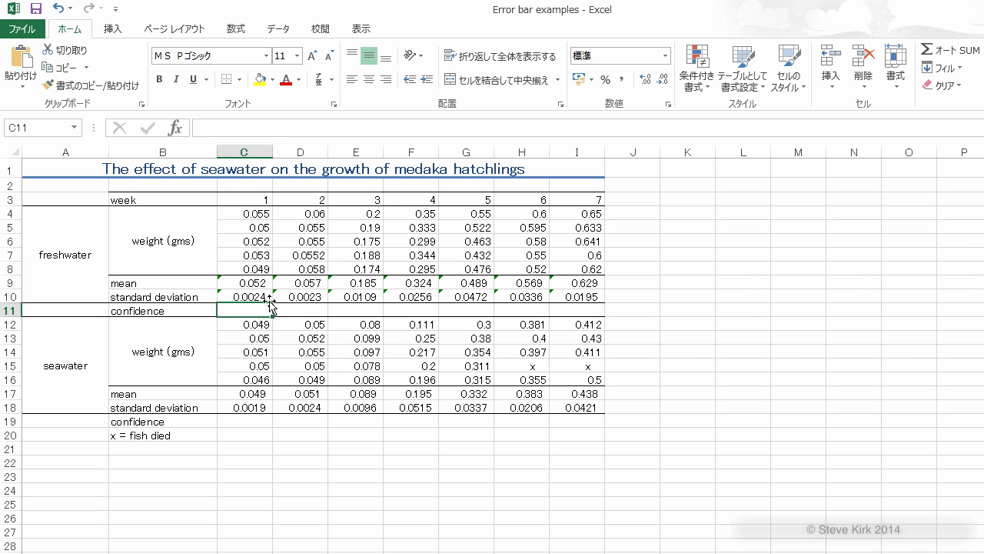
click(236, 29)
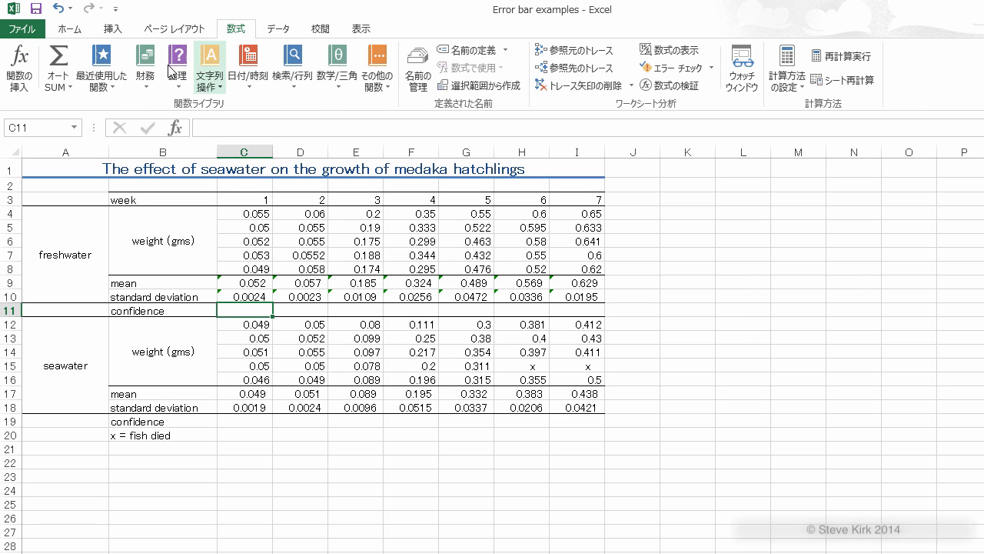
click(19, 76)
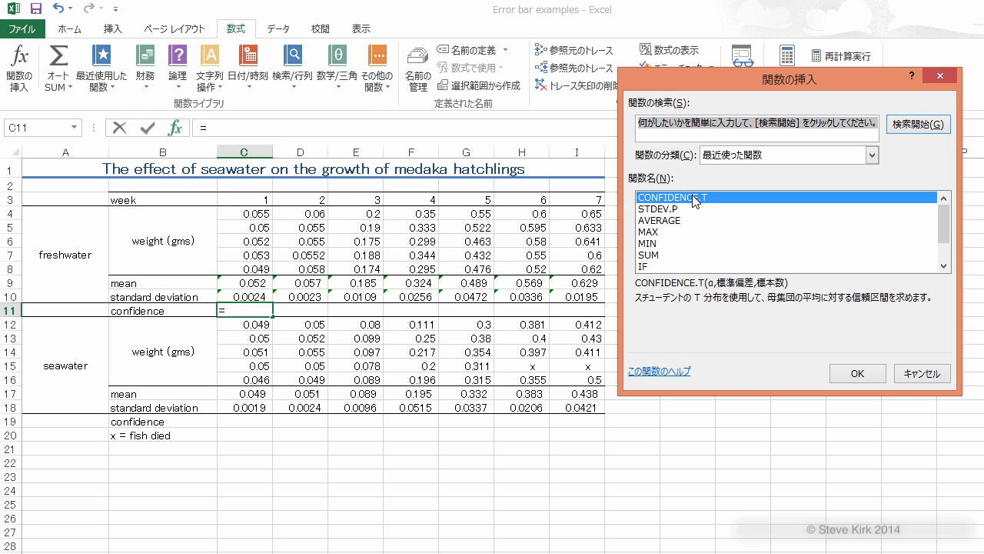
click(855, 374)
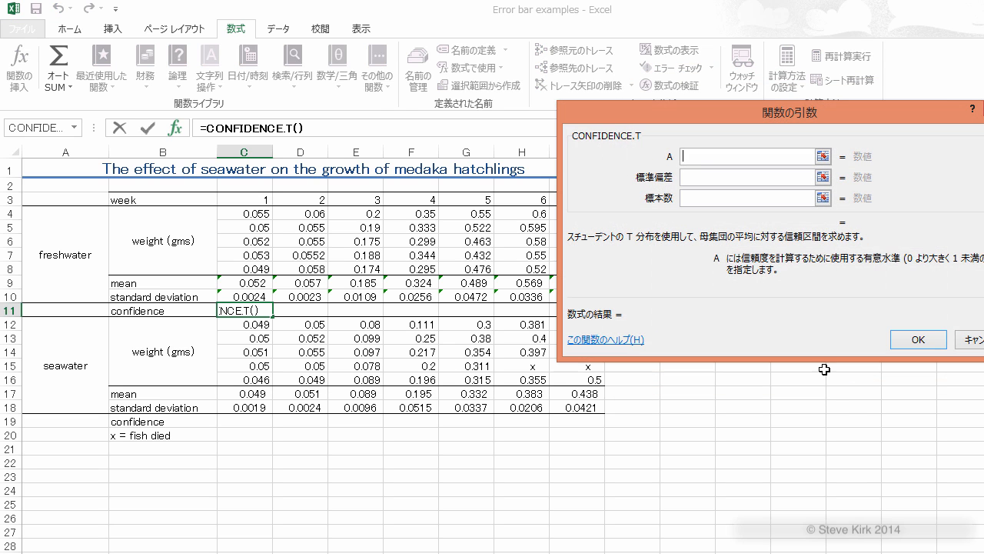
text(0.05)
click(701, 178)
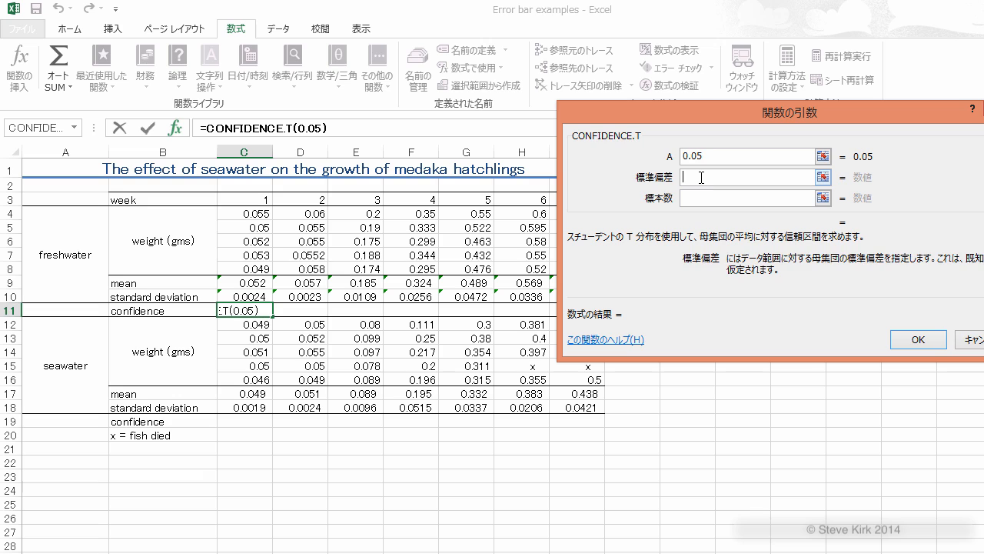
click(259, 297)
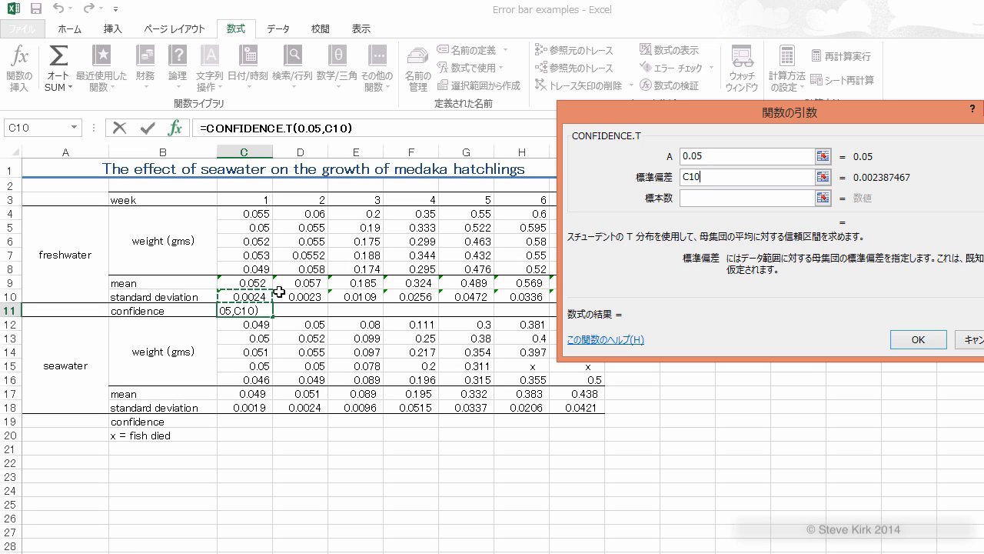
click(694, 198)
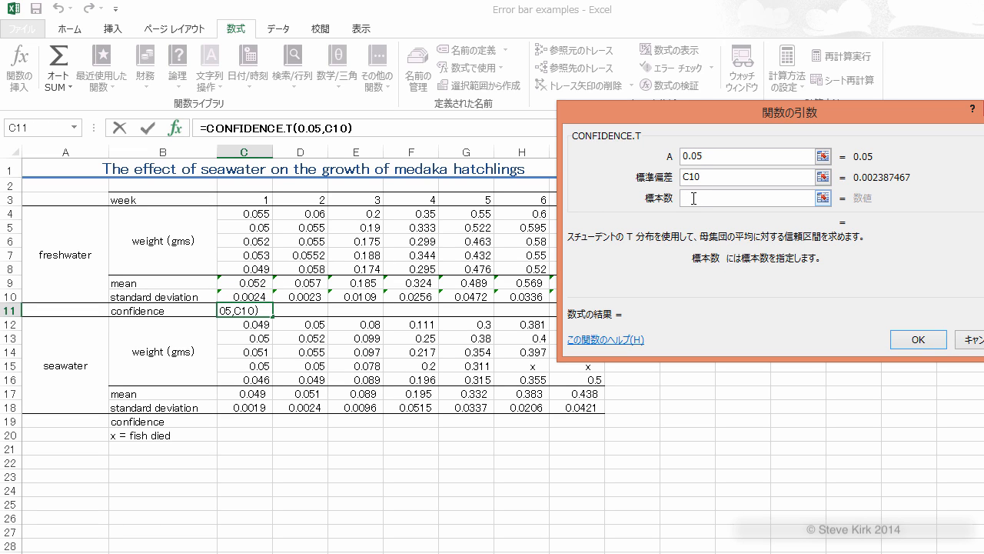
text(5)
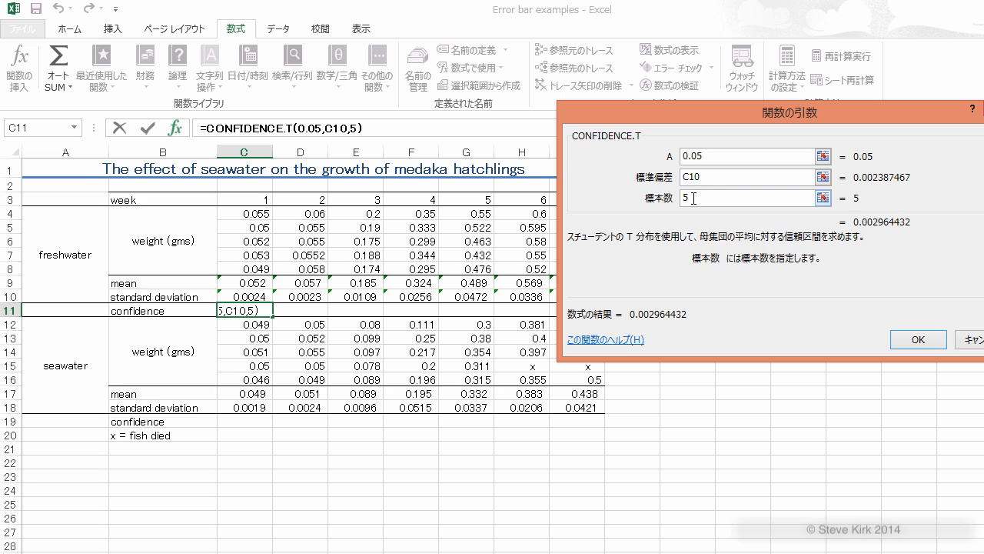
click(922, 342)
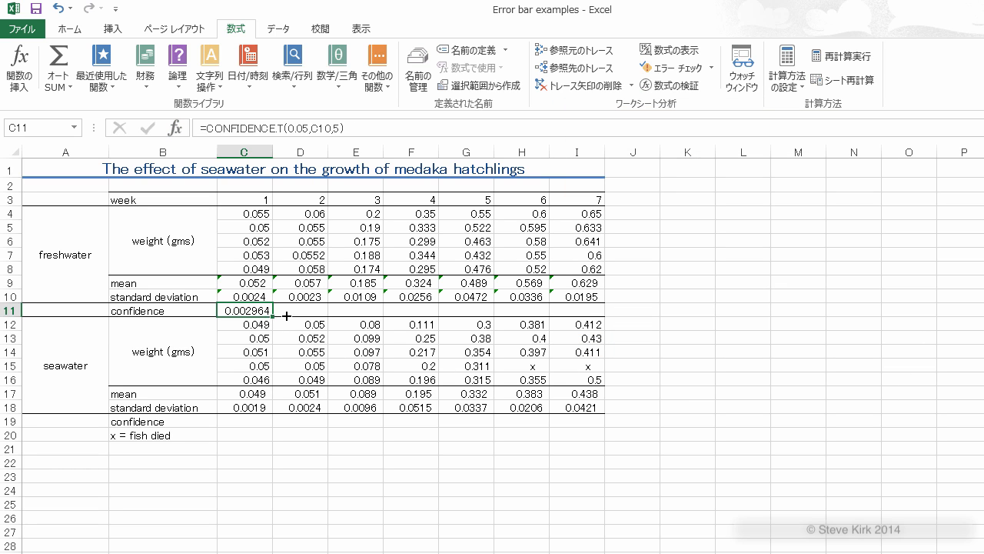
drag(286, 316, 588, 316)
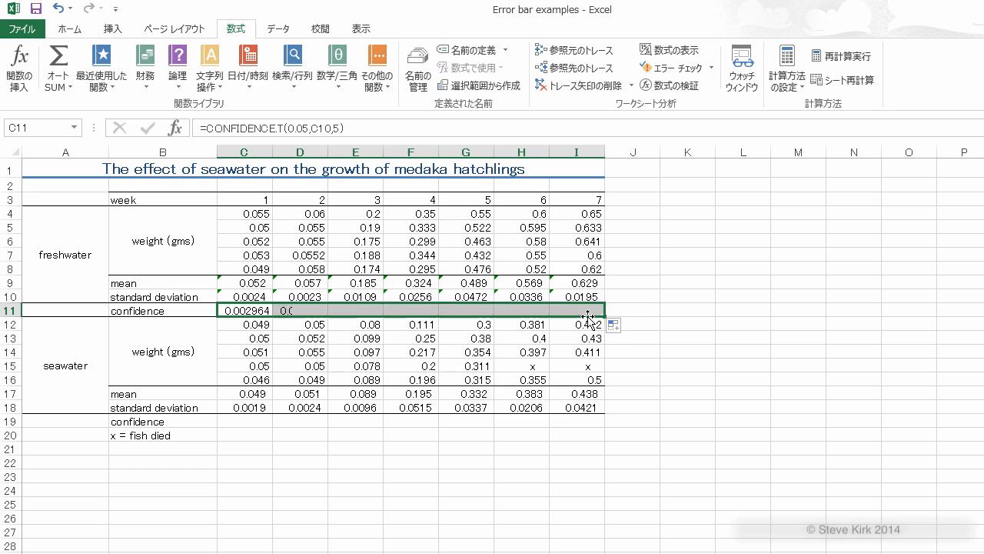
Step: Insert CONFIDENCE.T in C19 with alpha 0.05, standard deviation C18 and sample size 5, and fill it across to I19
click(250, 424)
click(19, 68)
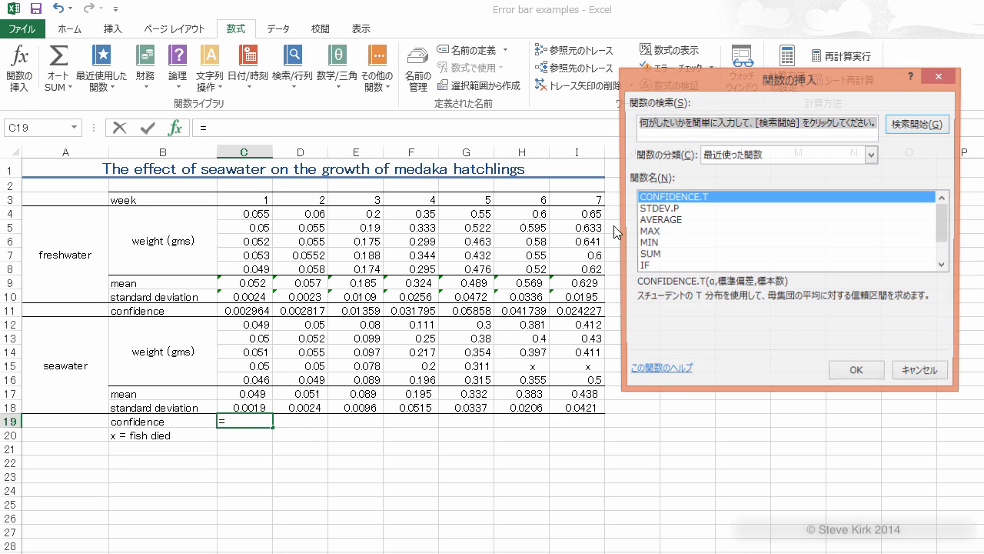
click(845, 370)
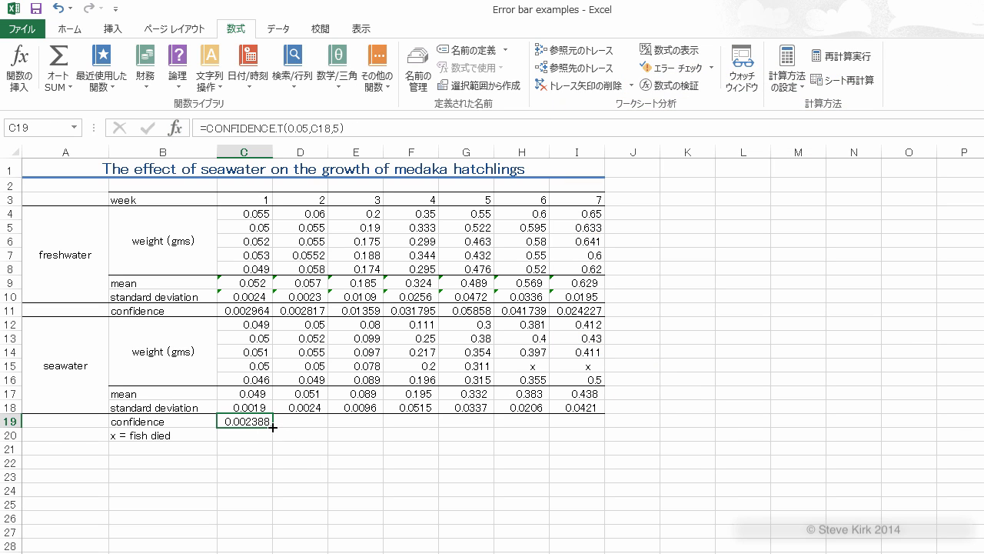
drag(273, 427, 585, 430)
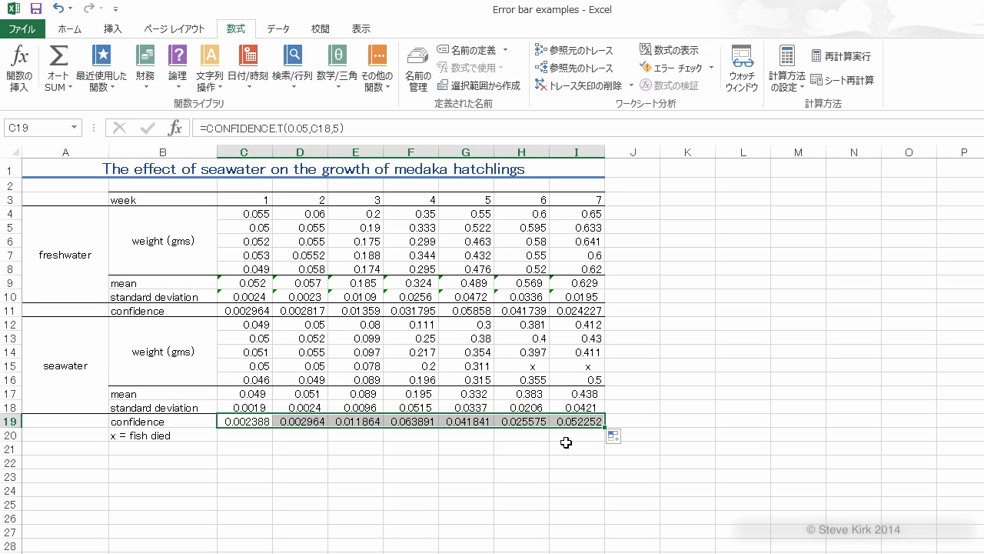
click(577, 447)
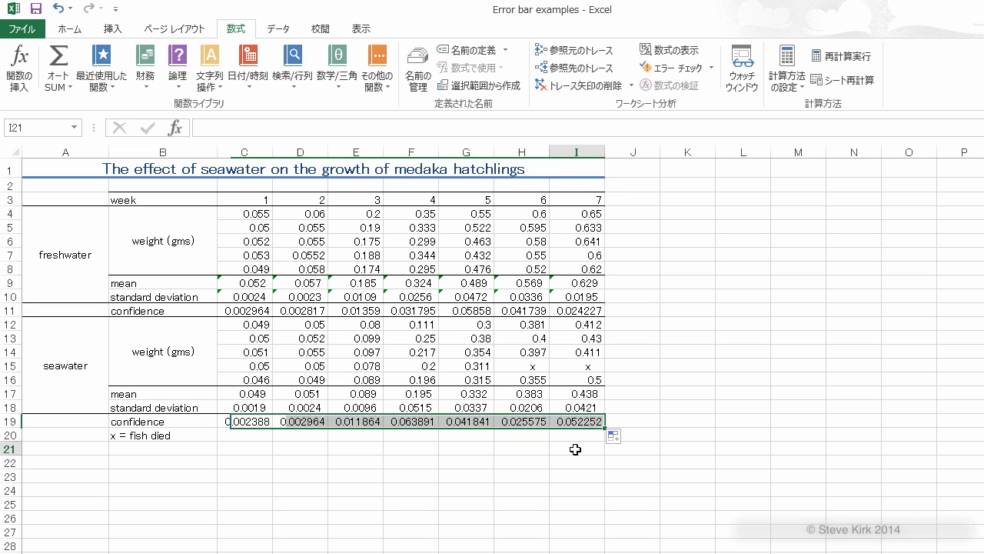
Step: Correct the sample size in H19's confidence formula to count only the surviving week 6 seawater fish, excluding the one marked x
click(577, 366)
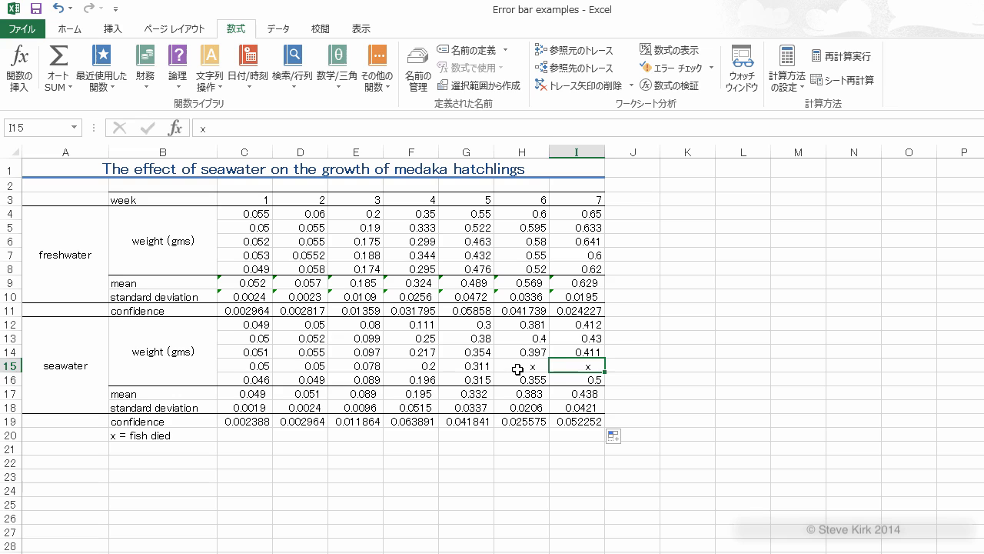
click(517, 369)
click(153, 439)
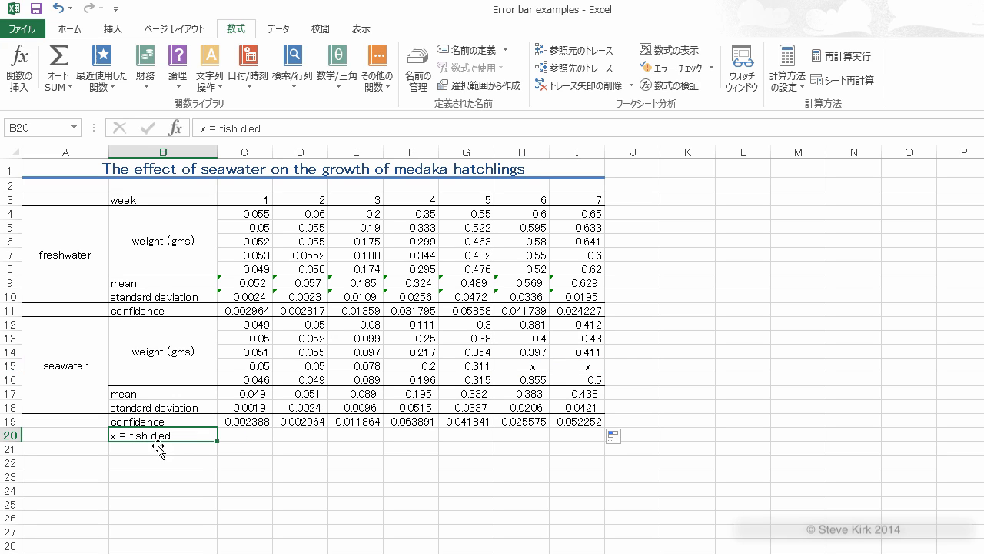
click(523, 366)
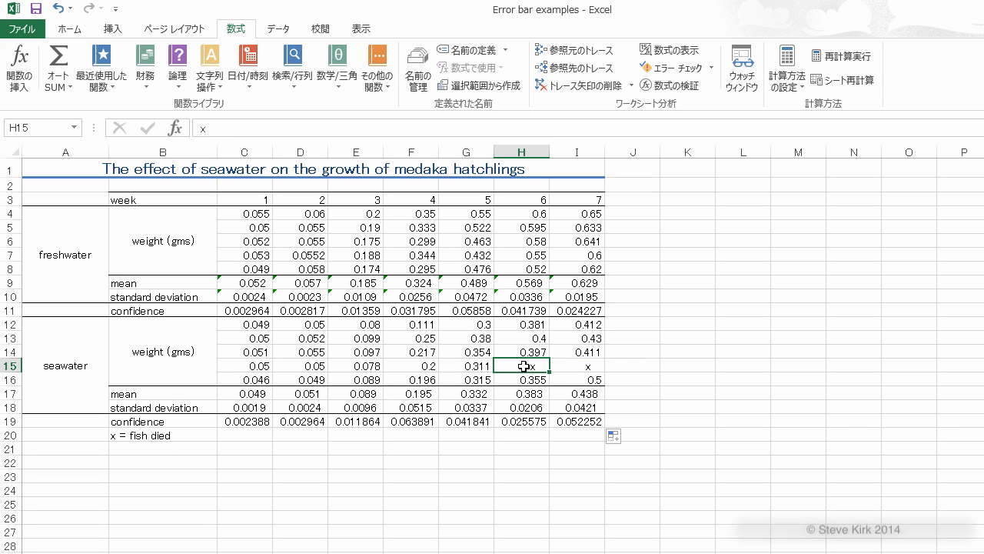
click(528, 428)
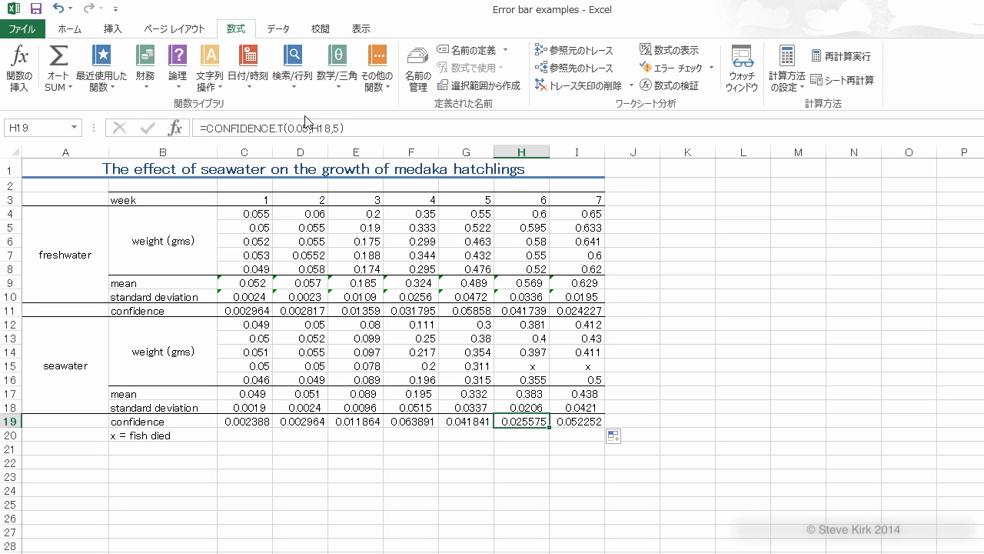
click(339, 128)
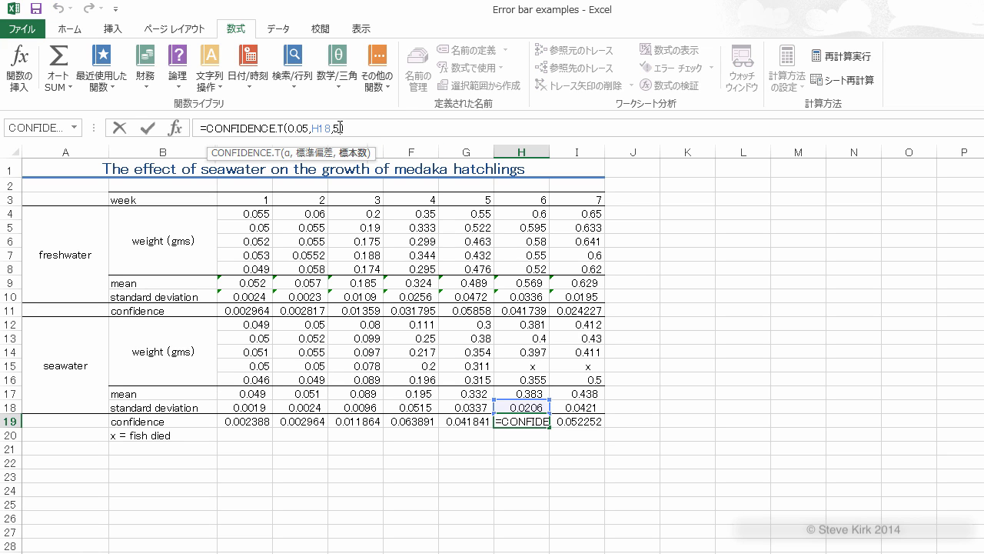
key(BackSpace)
text())
click(578, 405)
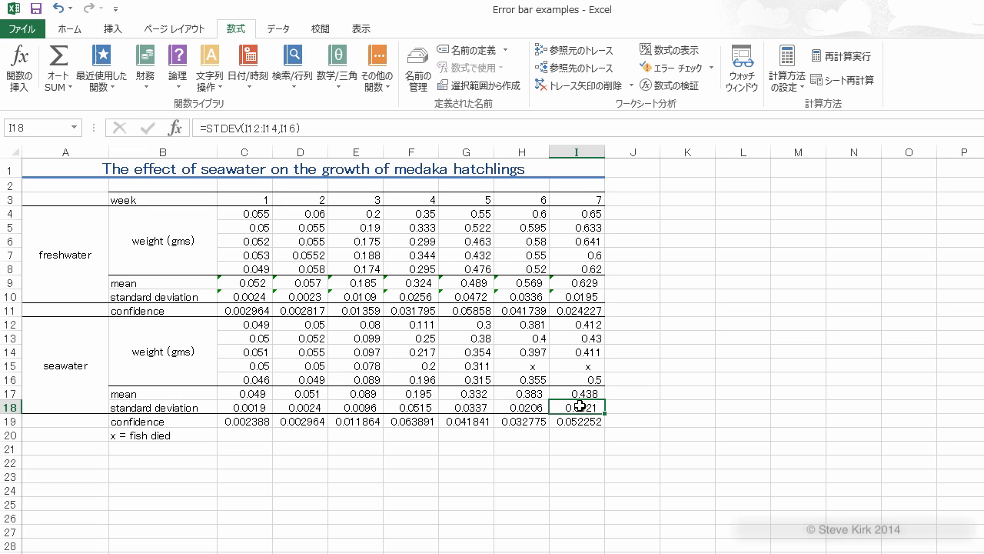
Step: Correct the sample size in I19's confidence formula to leave out the dead week 7 seawater fish
click(579, 419)
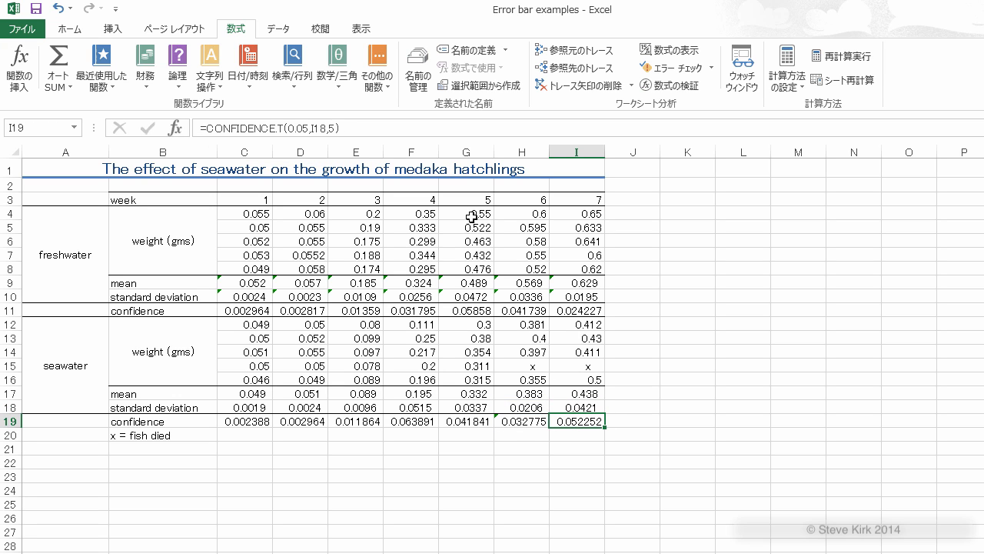
click(335, 128)
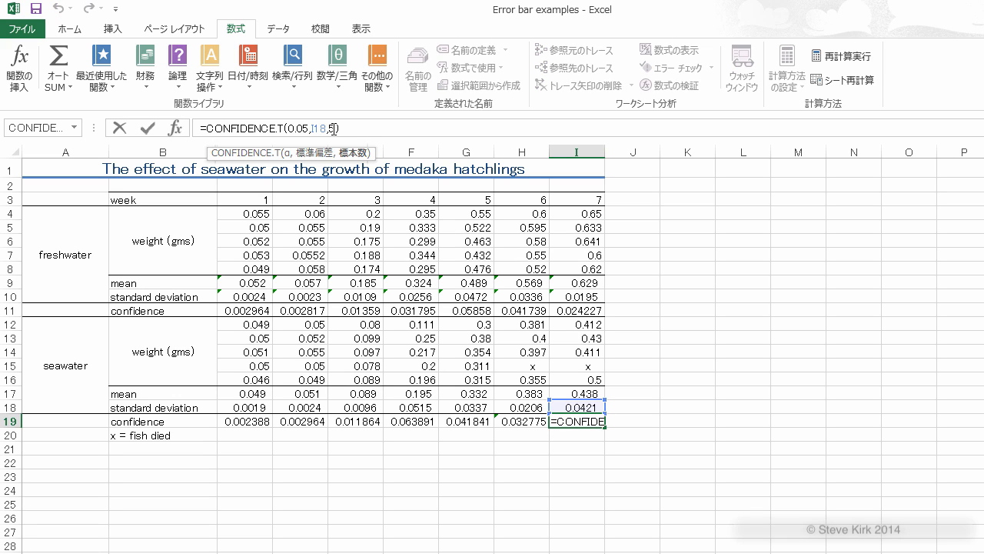
click(335, 128)
click(505, 469)
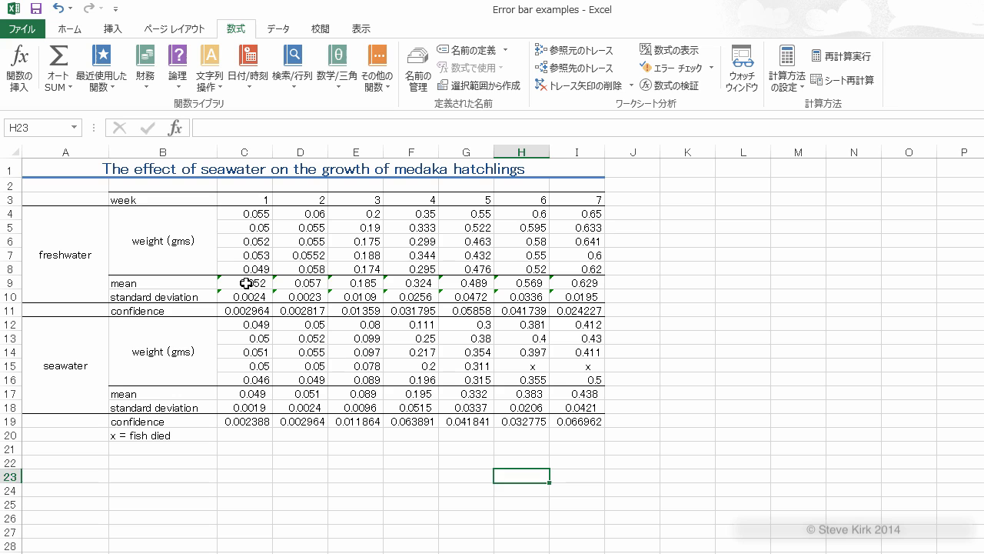
Step: Insert a line chart with markers from the freshwater means in C9:I9 and move it beside the data table
drag(246, 283, 577, 283)
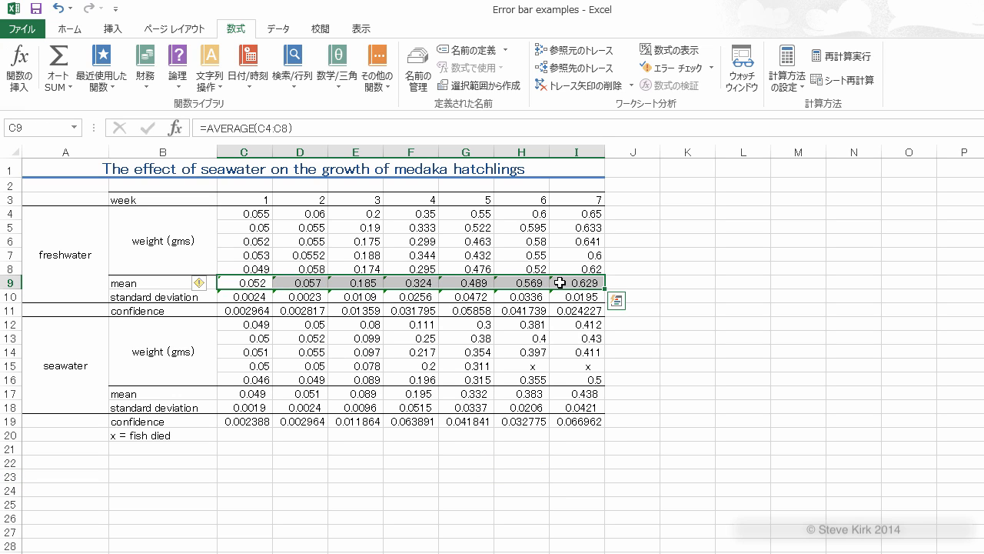
click(116, 31)
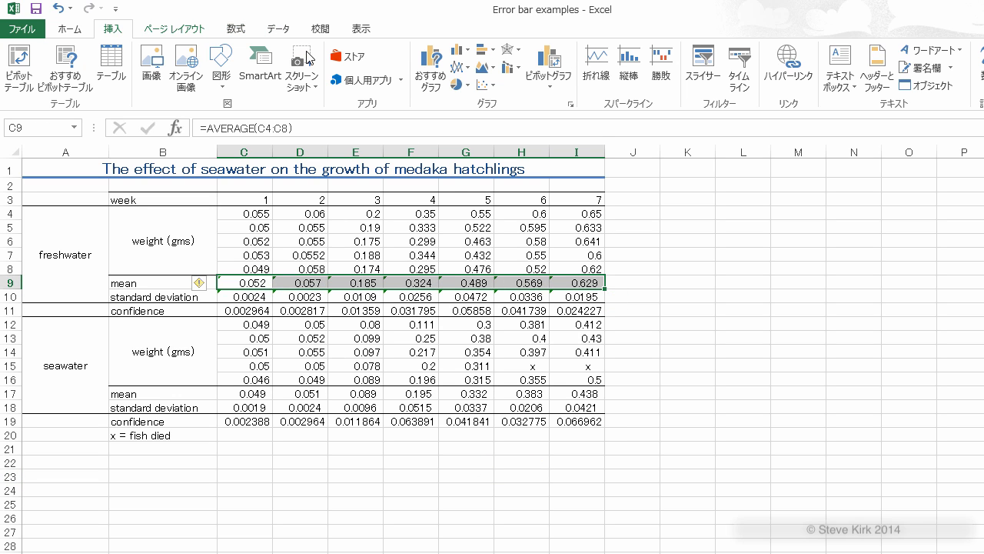
click(465, 73)
click(470, 158)
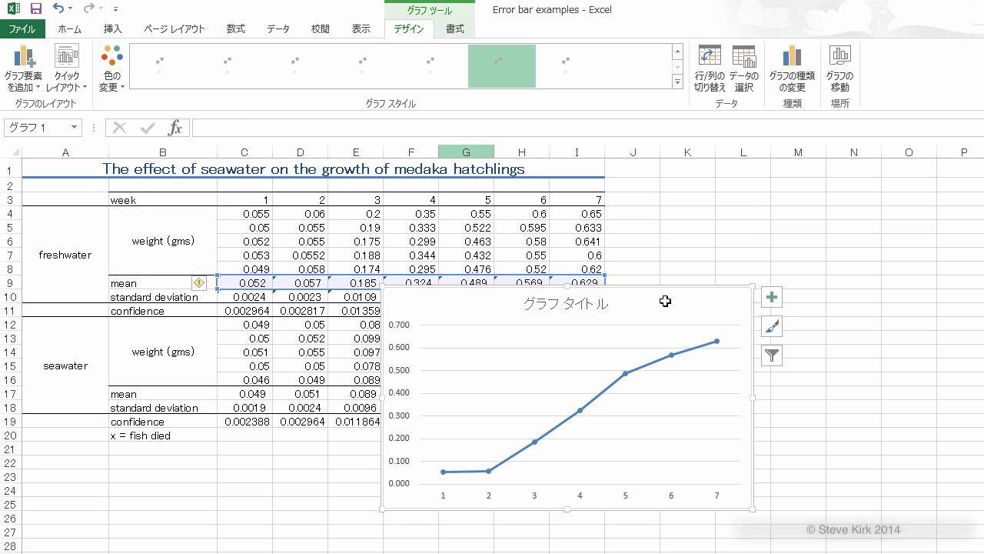
drag(650, 308, 906, 210)
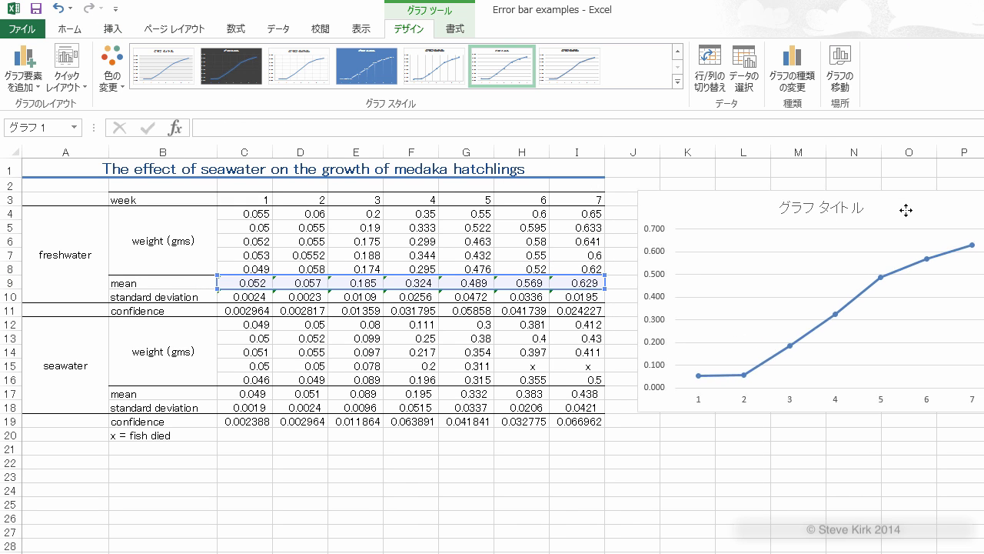
Step: Delete the title from the medaka growth line chart
click(792, 209)
right_click(799, 219)
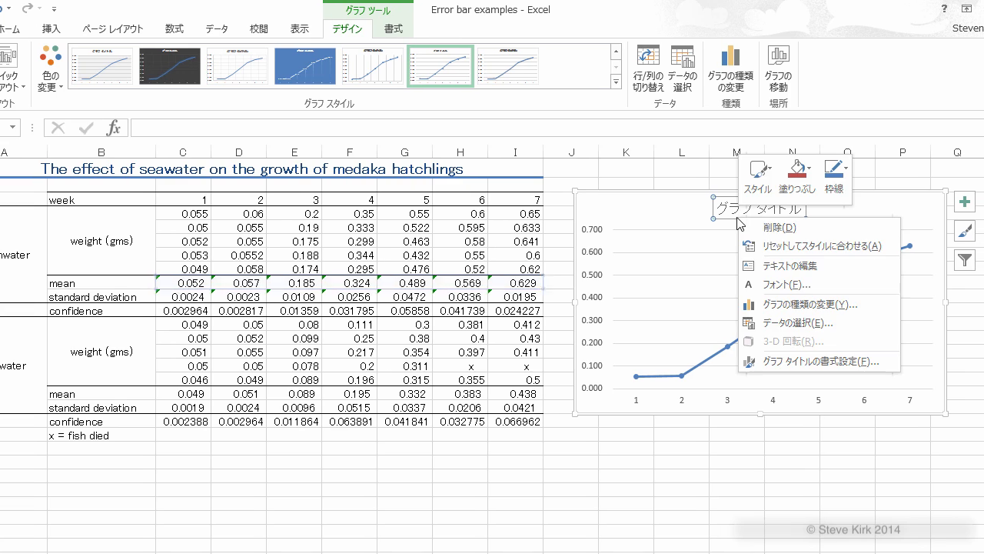
click(780, 228)
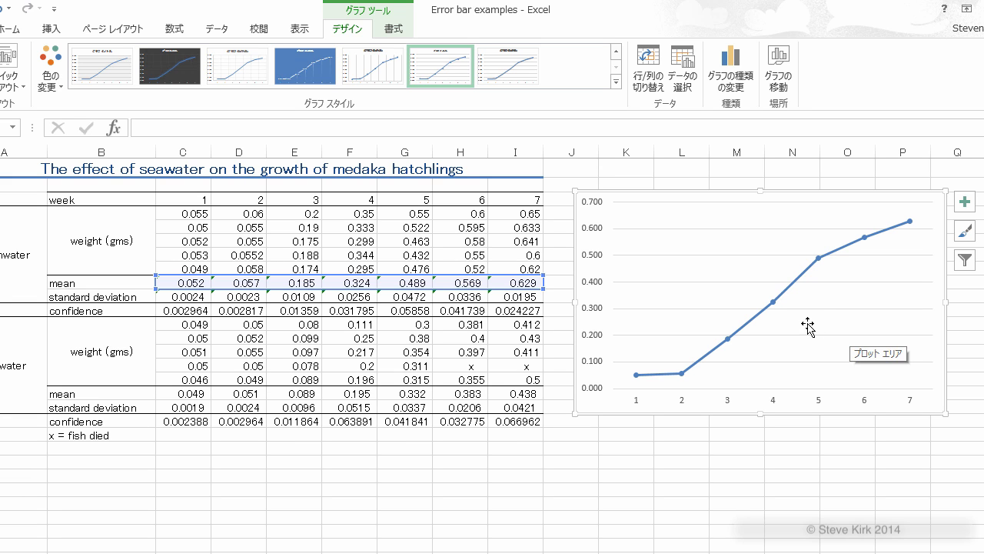
Step: Edit the chart's existing data series so that its name comes from the freshwater cell A4
right_click(691, 275)
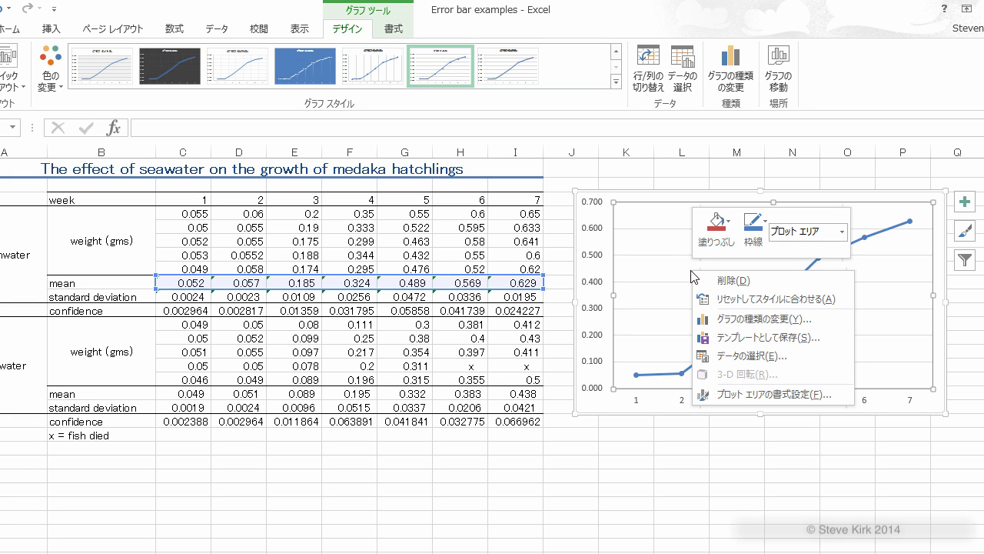
click(747, 359)
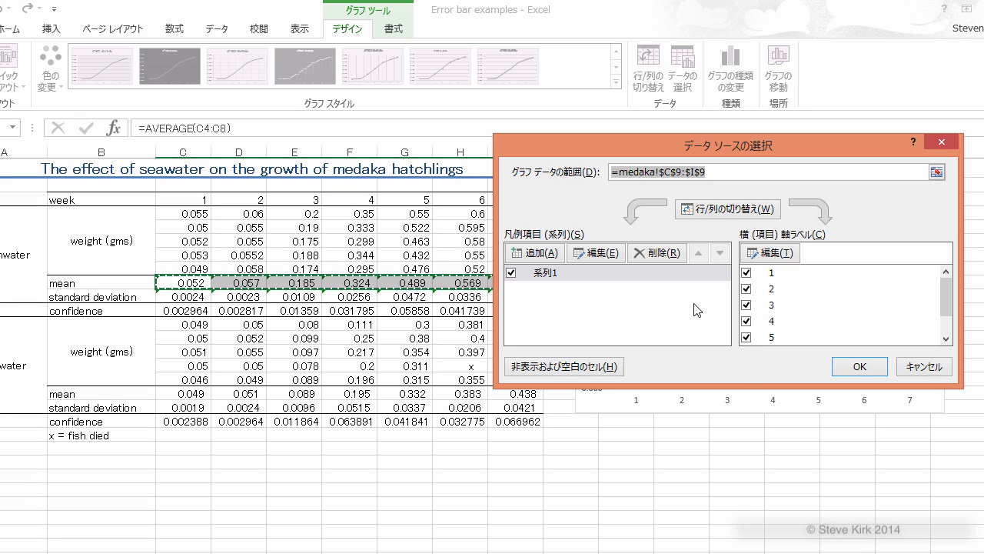
click(598, 254)
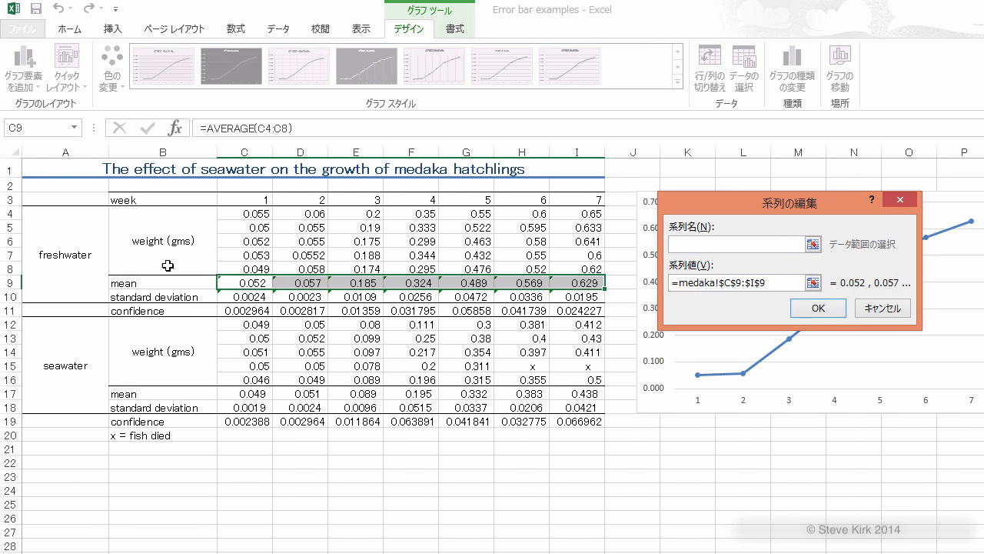
click(72, 256)
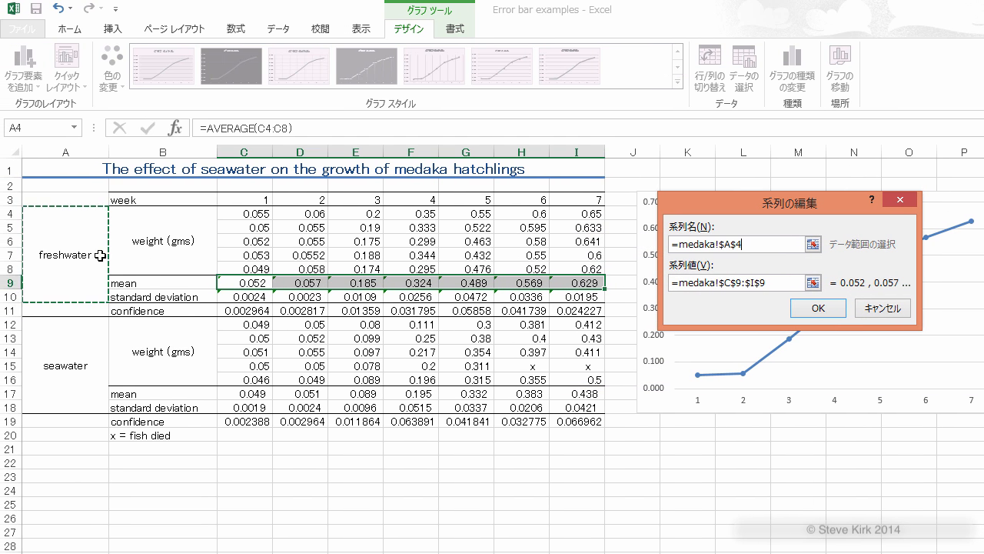
click(818, 309)
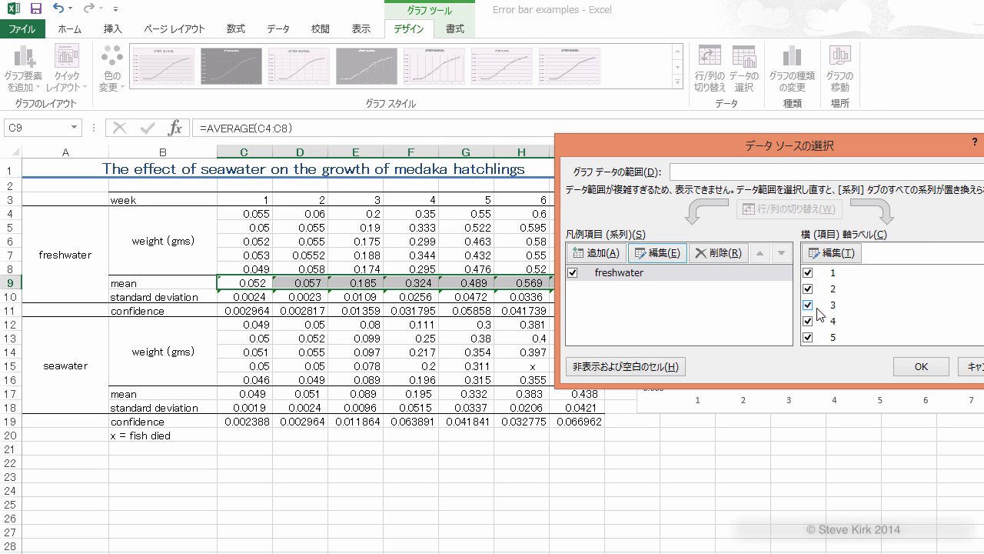
Step: Add a second series to the chart named from the seawater cell A12, with the seawater means C17:I17 as values
click(596, 253)
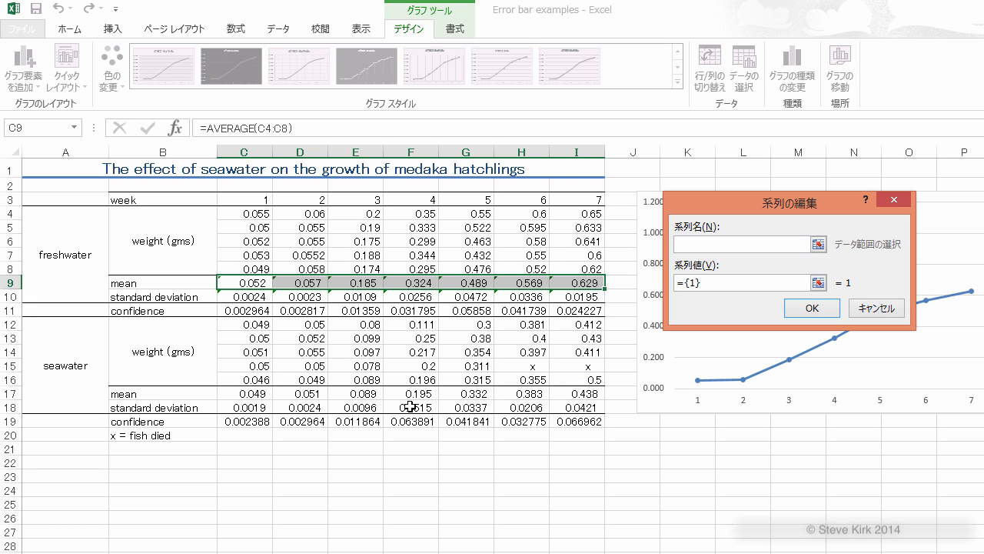
click(71, 366)
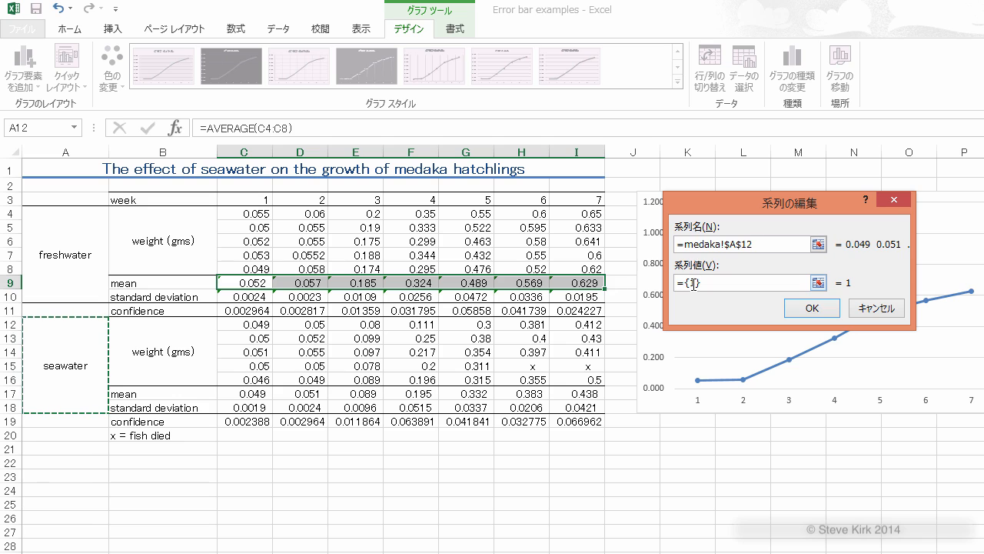
drag(709, 282, 676, 282)
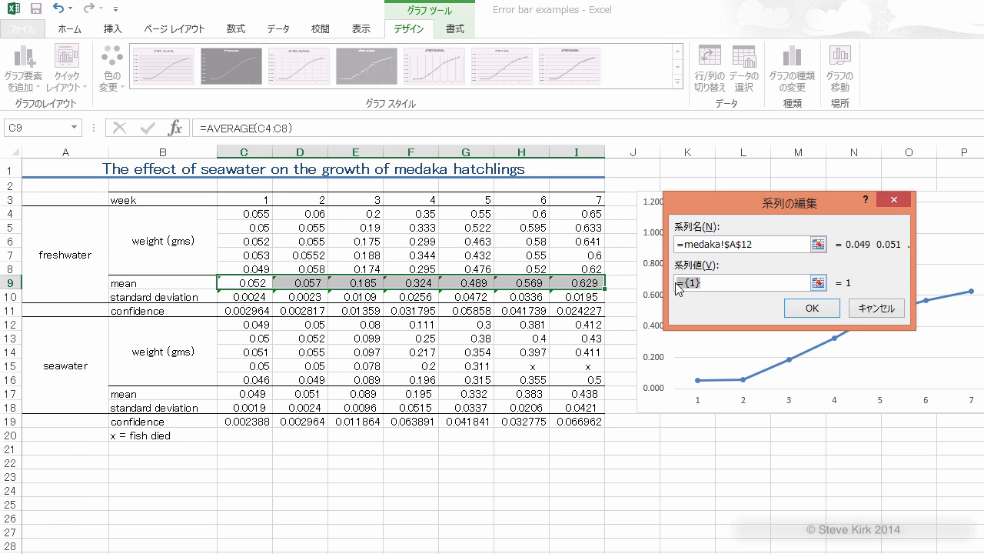
key(BackSpace)
drag(246, 393, 562, 392)
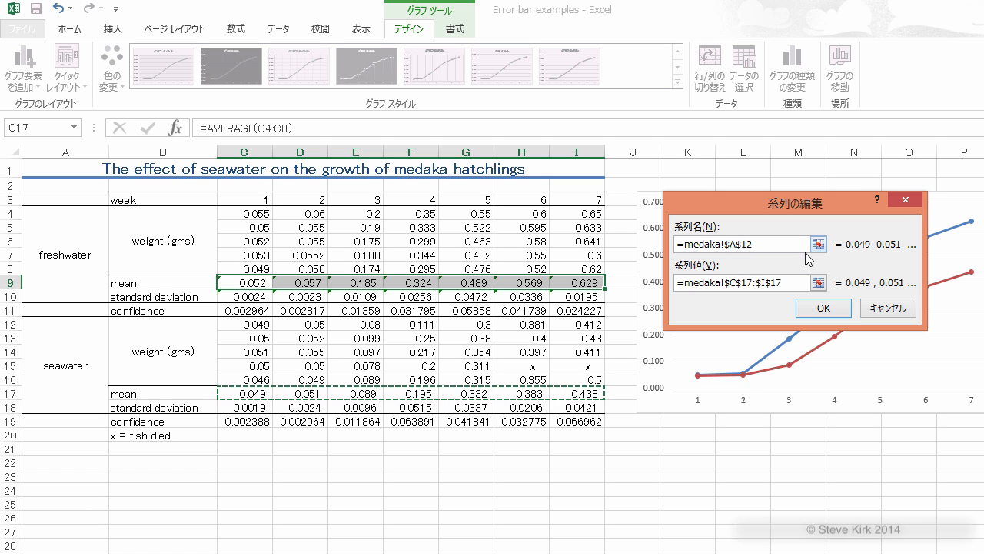
click(826, 308)
click(825, 308)
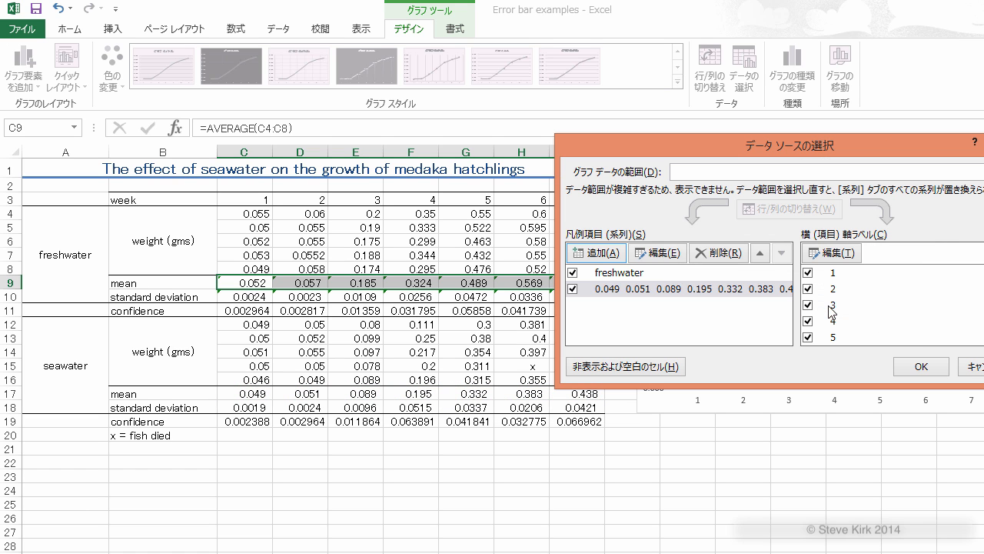
click(922, 367)
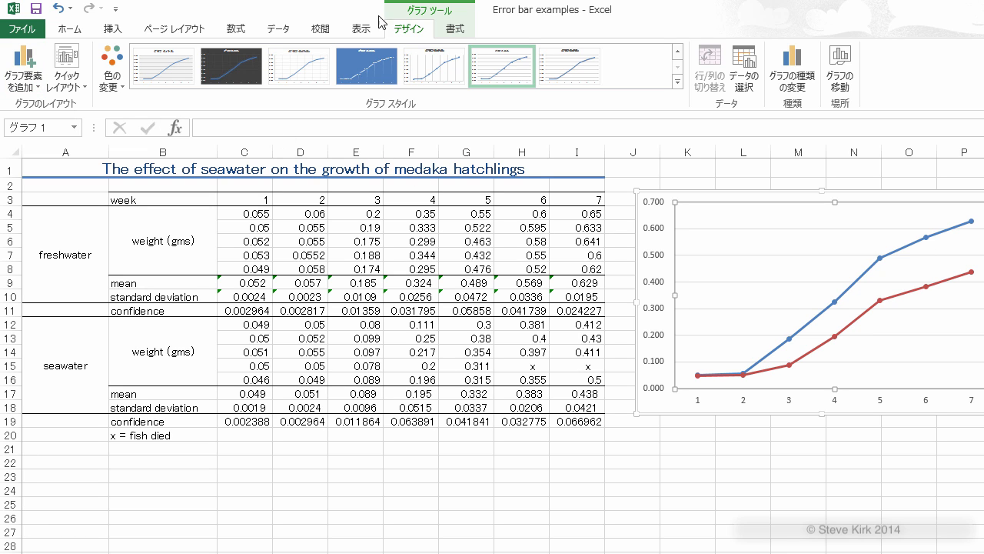
Step: Add error bars to the freshwater series using the additional error bar options
click(36, 85)
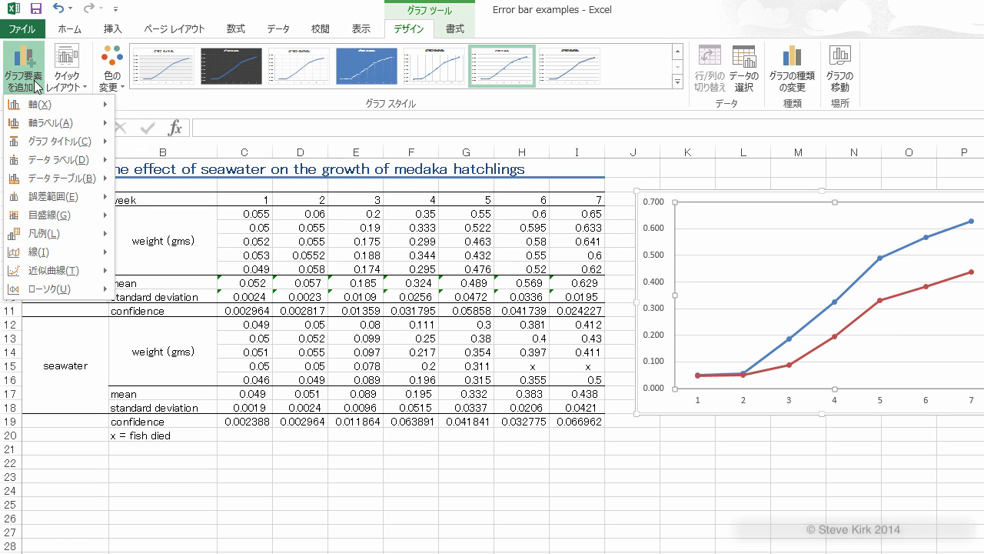
mouse_move(74, 203)
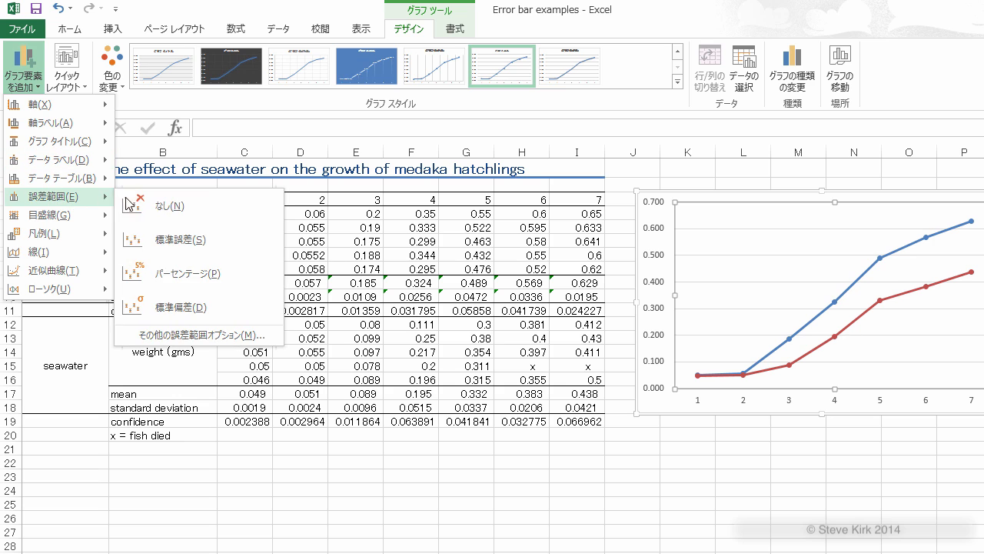
click(189, 335)
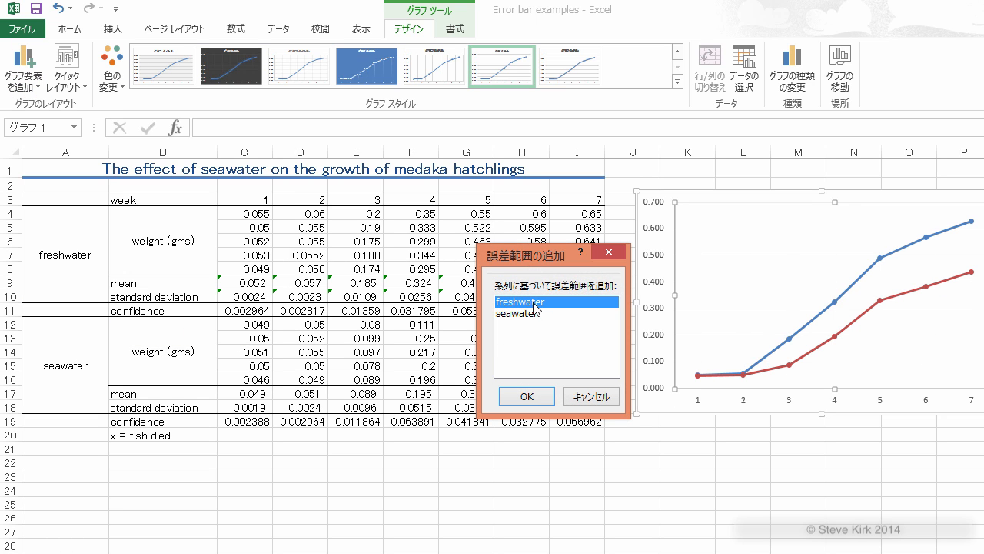
click(526, 396)
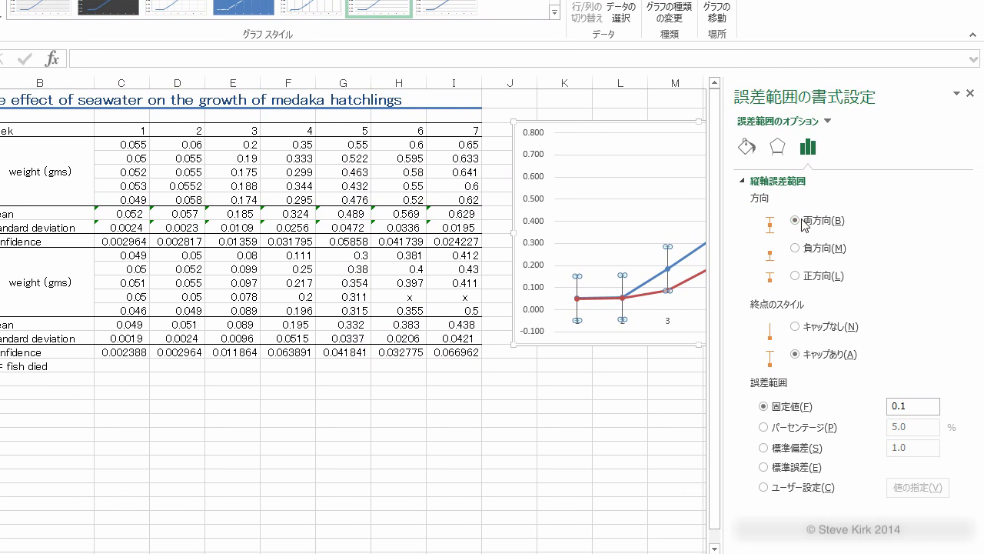
Step: Set the freshwater error bars to custom, using the confidence values C11:I11 for both the positive and negative error
click(763, 487)
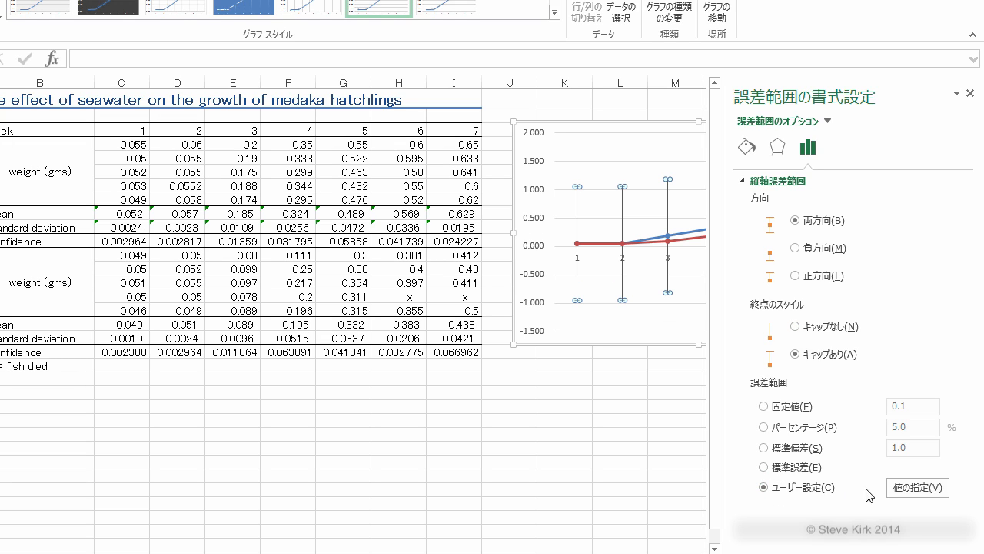
click(918, 487)
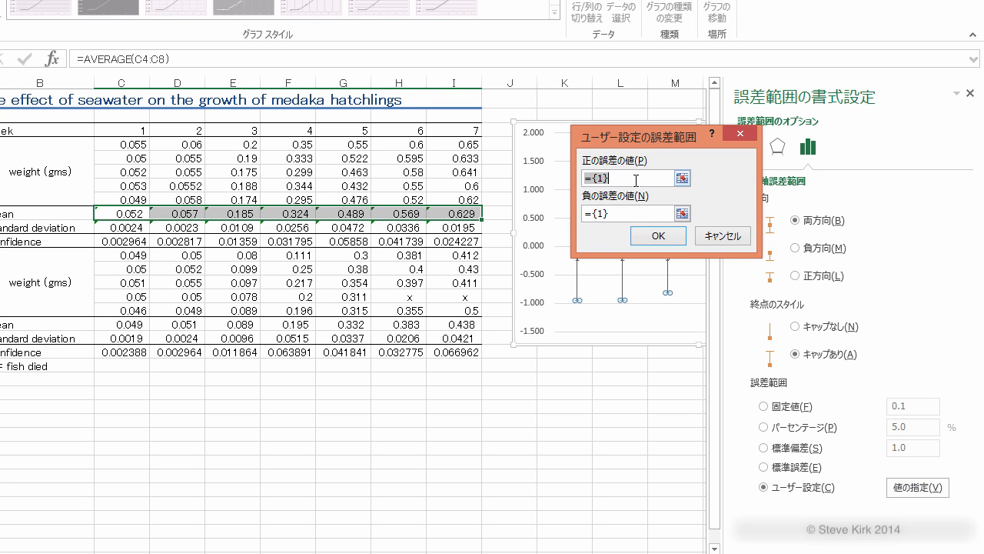
key(BackSpace)
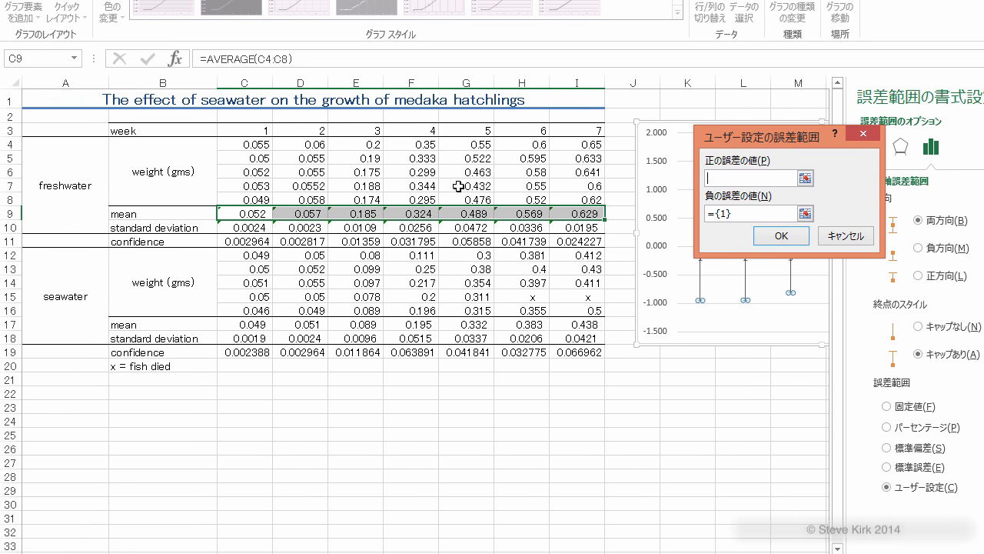
drag(247, 241, 580, 240)
drag(725, 219, 698, 220)
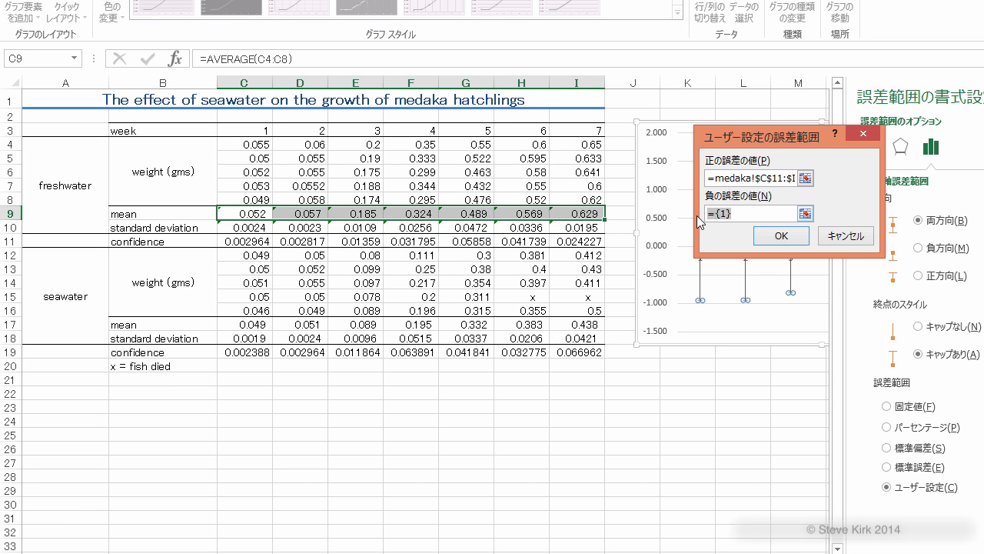
key(BackSpace)
drag(253, 241, 558, 243)
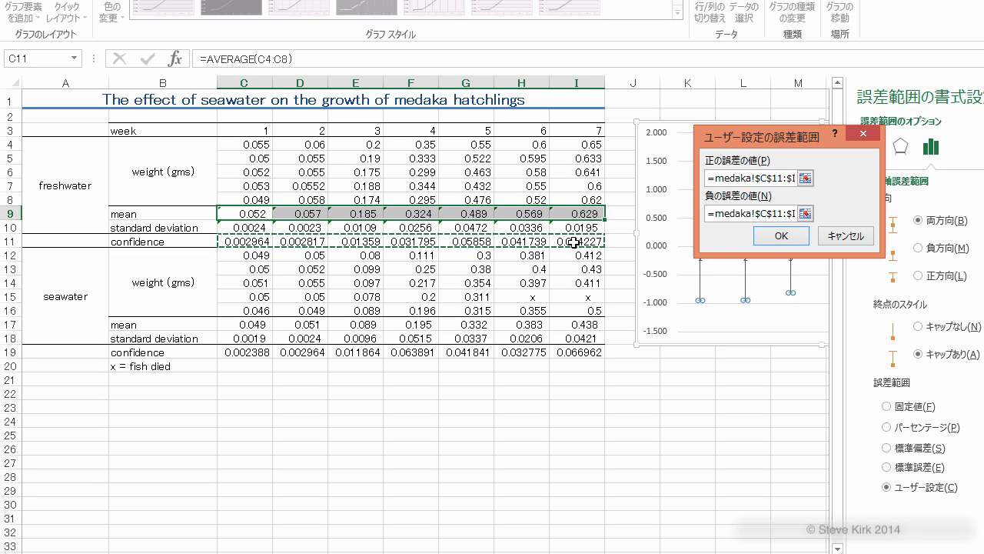
click(781, 235)
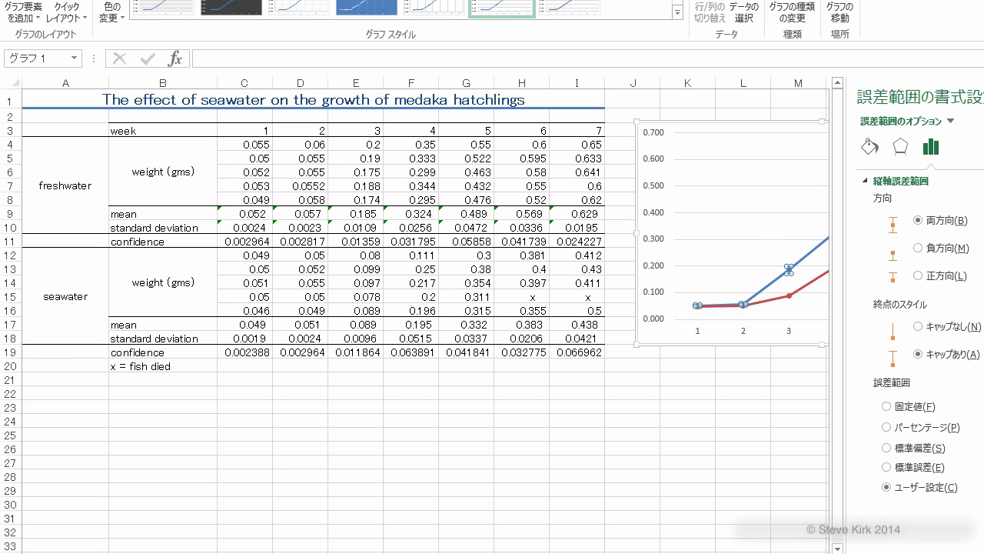
click(751, 421)
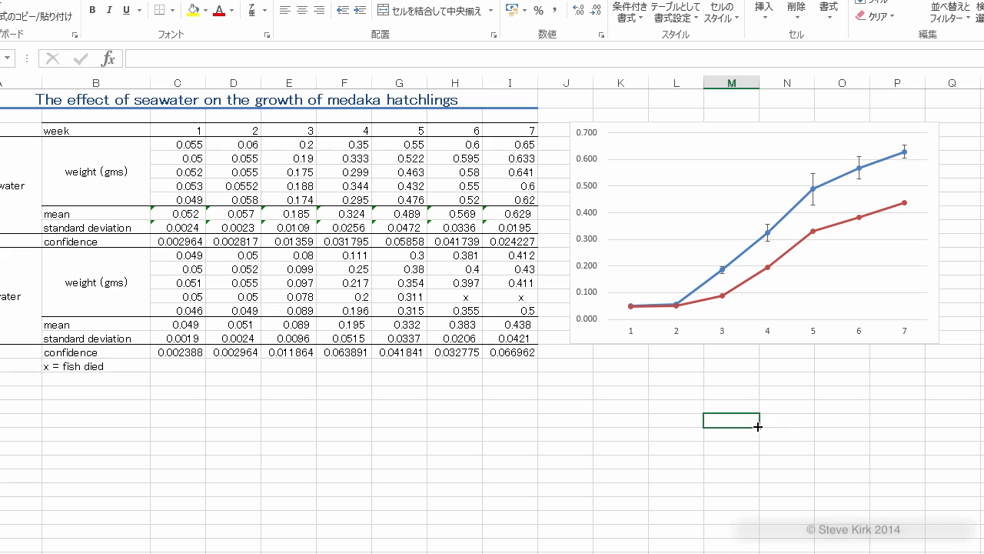
Step: Add error bars to the seawater series and switch their error amount to custom values
click(676, 197)
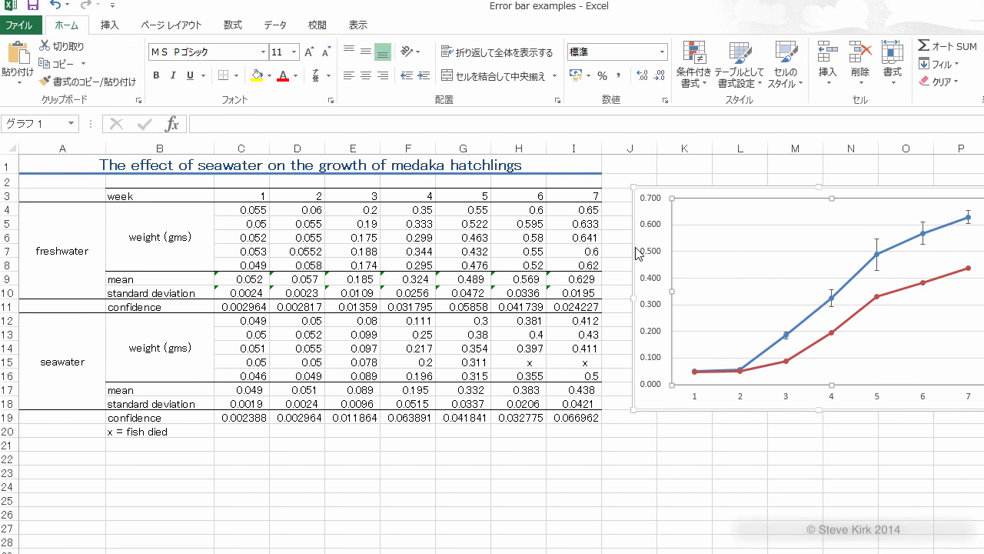
click(21, 66)
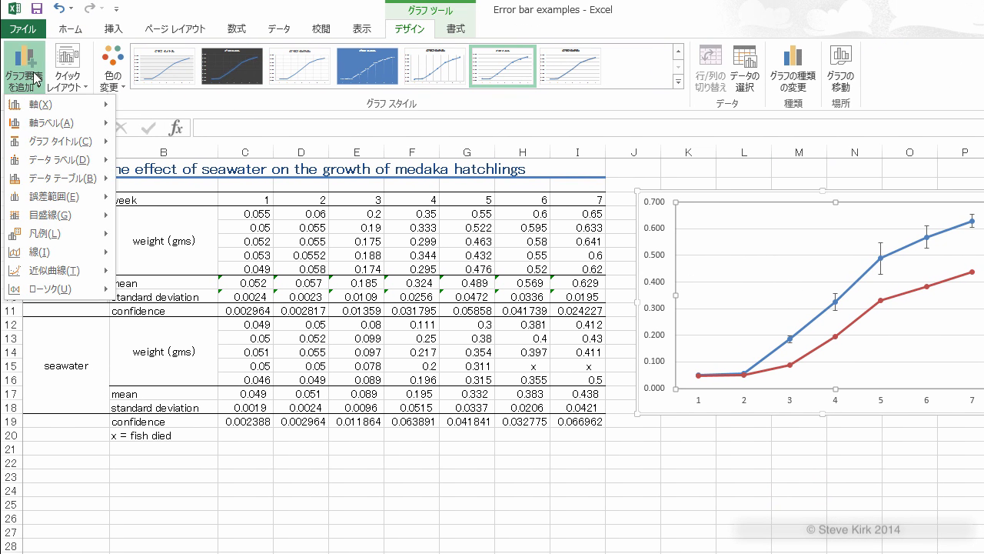
mouse_move(62, 197)
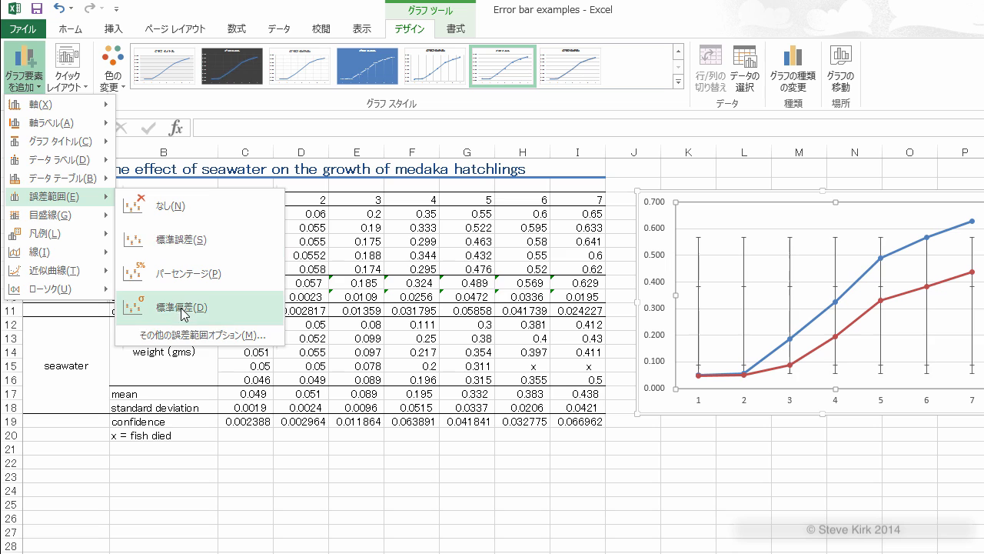
click(182, 336)
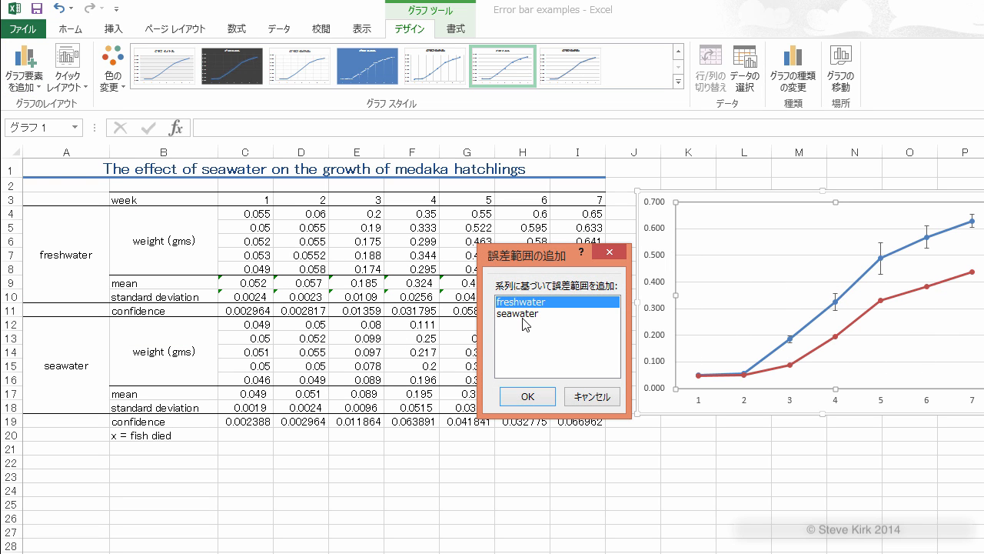
click(523, 314)
click(528, 397)
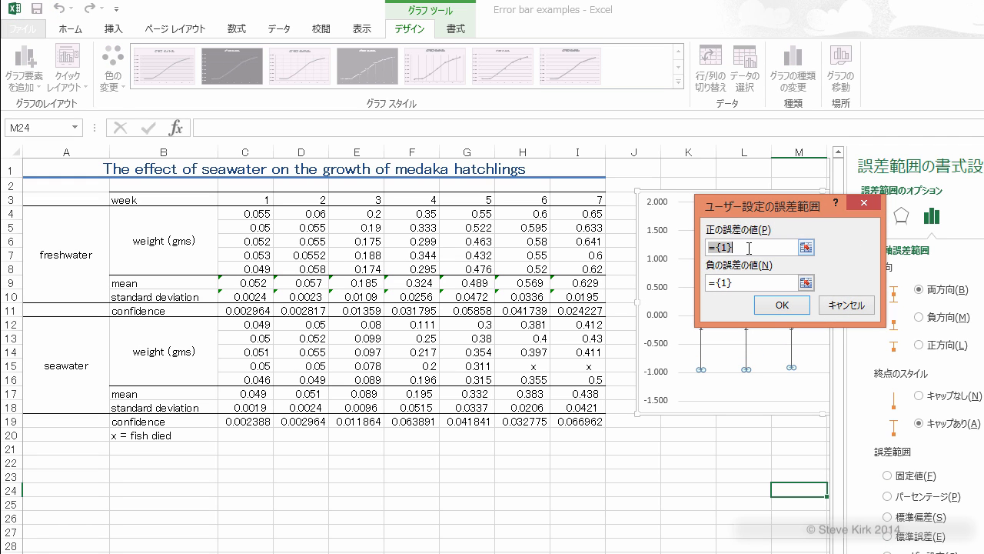
Step: Use the confidence values C19:I19 for both the positive and negative seawater error, and close the error bar formatting options
key(Delete)
drag(243, 424, 562, 424)
drag(744, 282, 708, 286)
key(BackSpace)
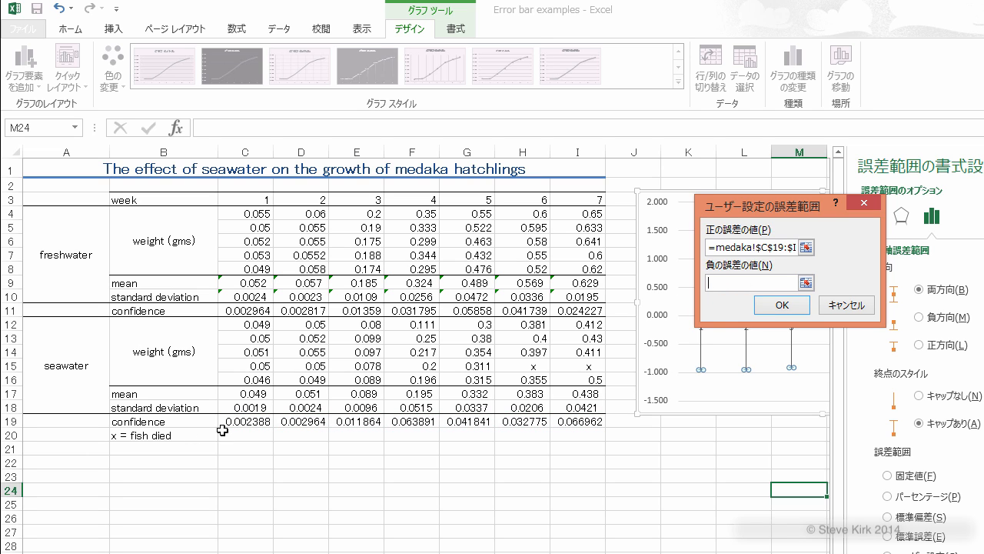
drag(246, 423, 562, 423)
click(782, 305)
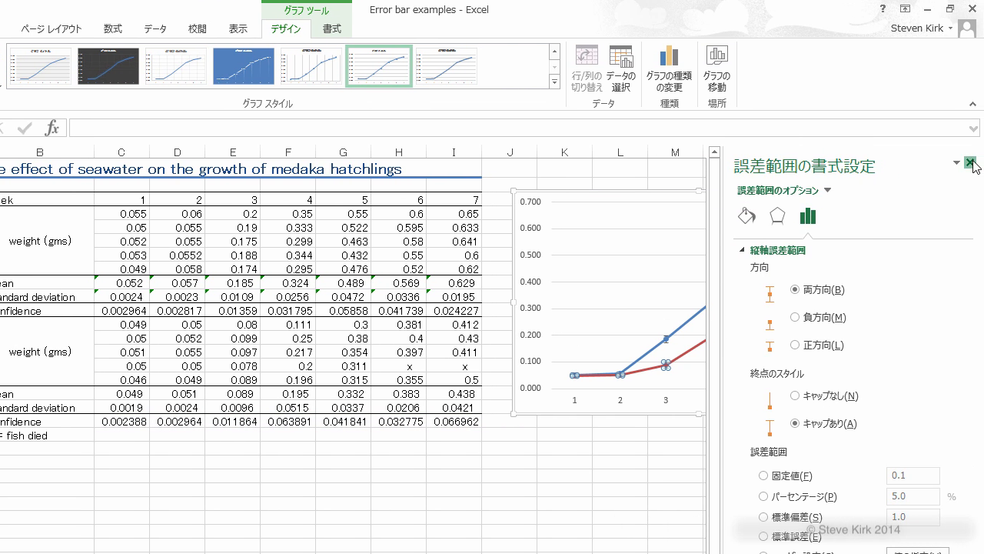
click(971, 162)
click(622, 488)
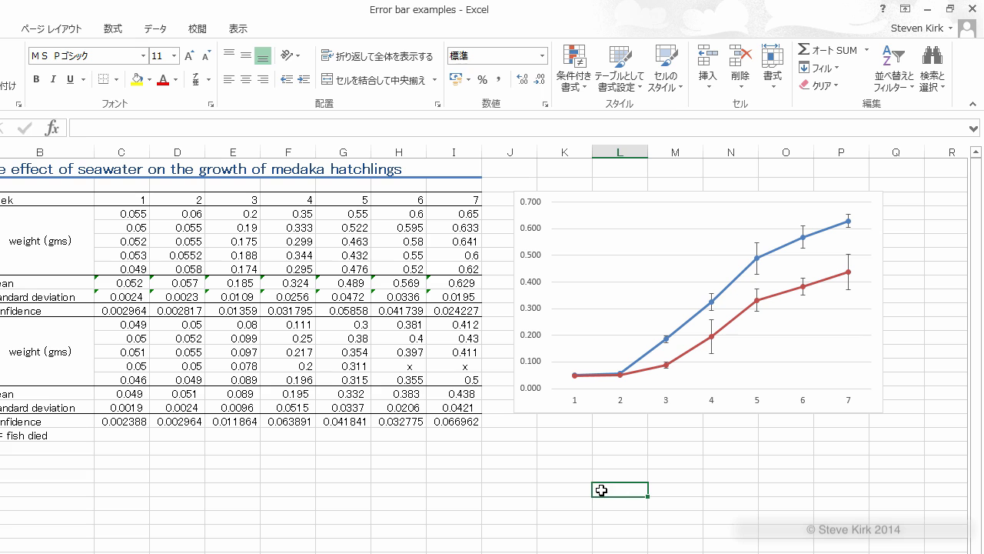
Step: Add a primary horizontal axis title to the medaka growth chart and set its text to "weeks"
click(637, 271)
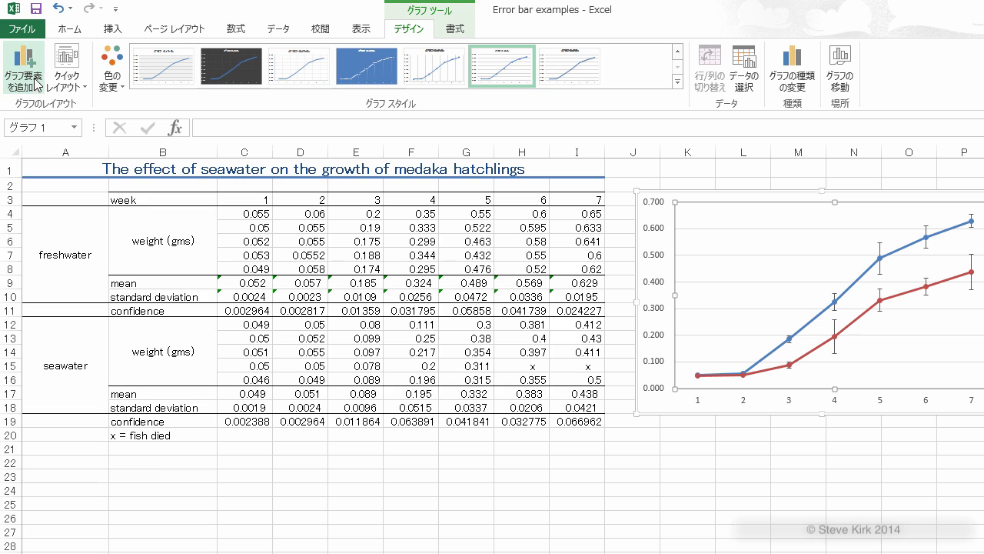
click(36, 84)
mouse_move(46, 125)
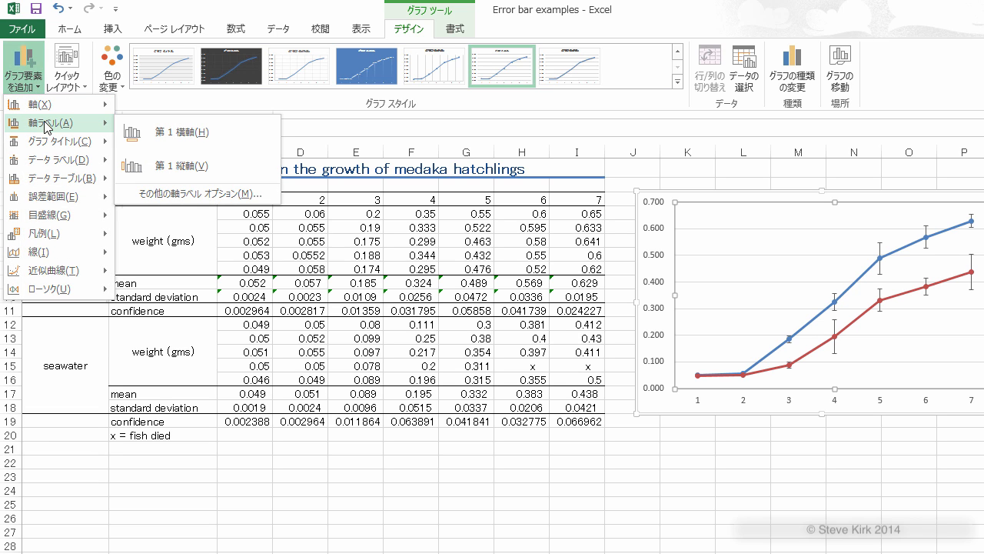
click(165, 134)
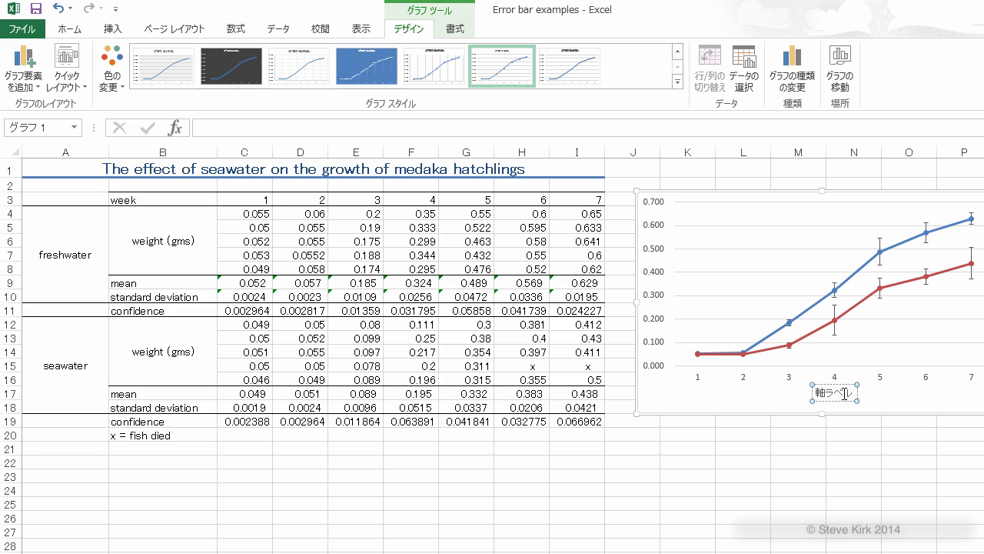
key(BackSpace)
key(BackSpace)
key(BackSpace)
key(BackSpace)
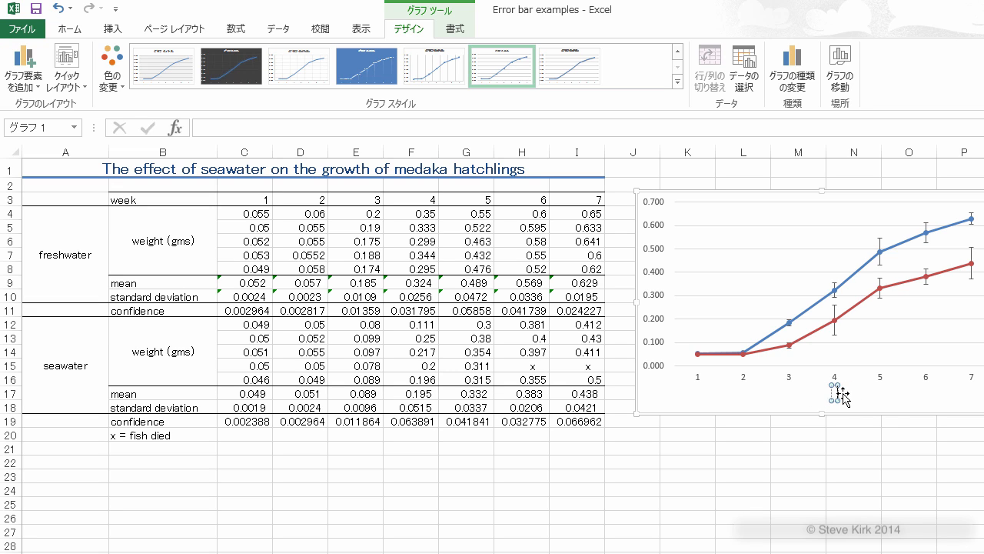
text(weeks)
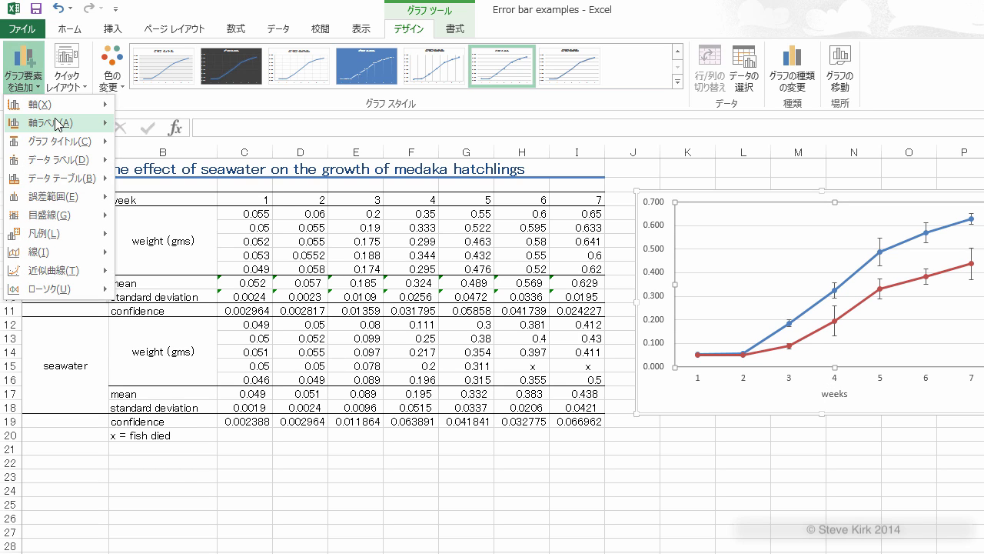
Step: Add a primary vertical axis title to the chart reading "mean weight of medaka hatchlings (g)"
mouse_move(84, 123)
click(174, 162)
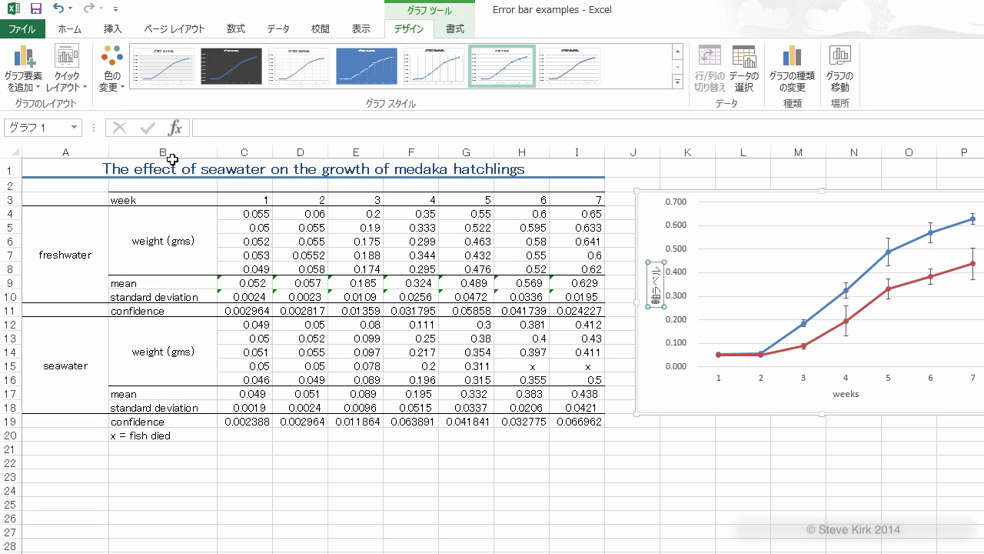
click(655, 275)
key(BackSpace)
key(BackSpace)
key(BackSpace)
key(BackSpace)
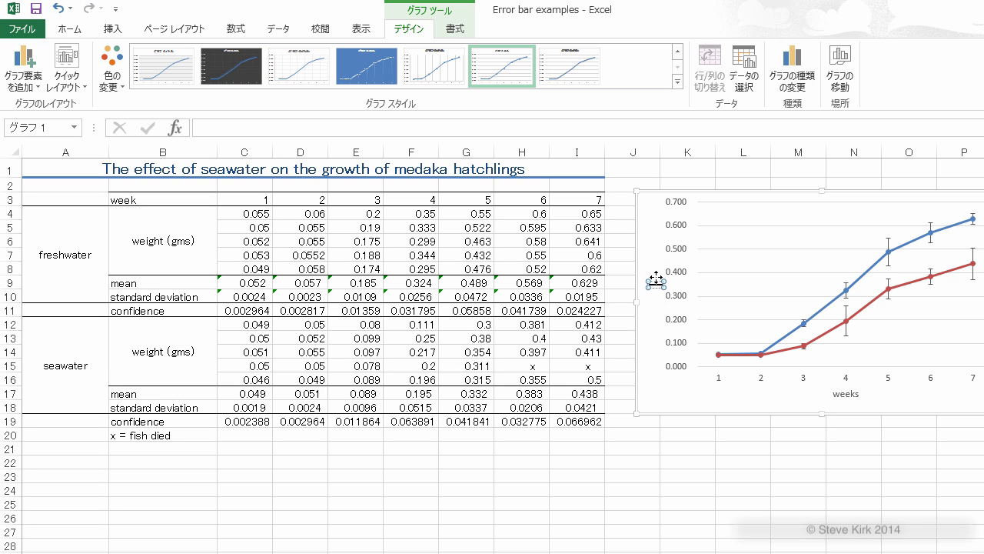
text(mean weight of medaka hatchlings (g))
click(683, 450)
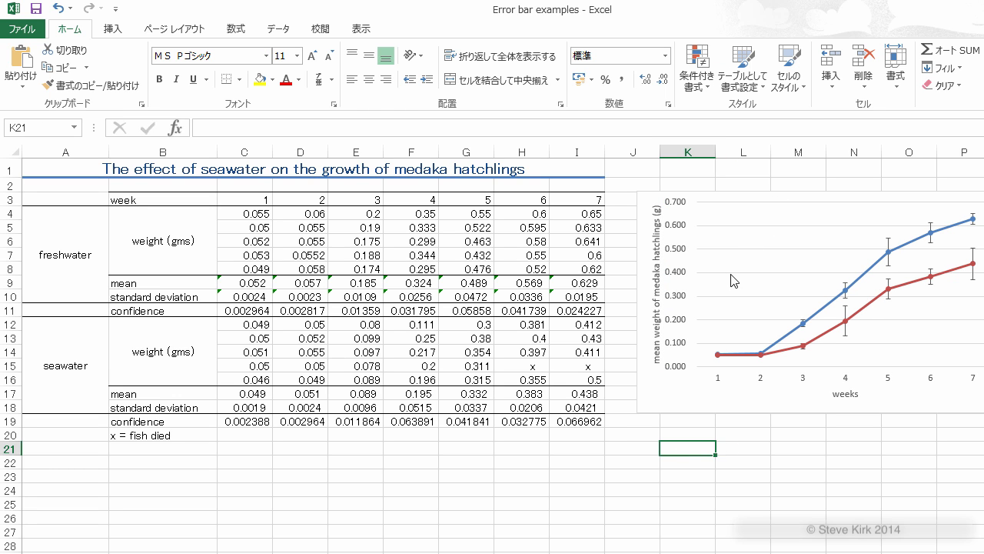
Step: Add a legend on the right side of the medaka growth chart and deselect the chart
click(735, 275)
click(676, 387)
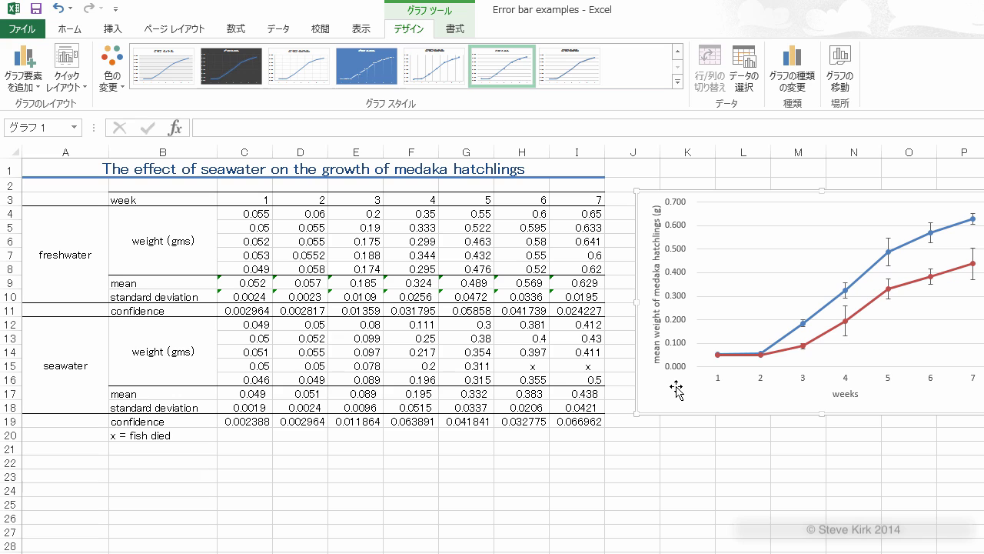
click(36, 82)
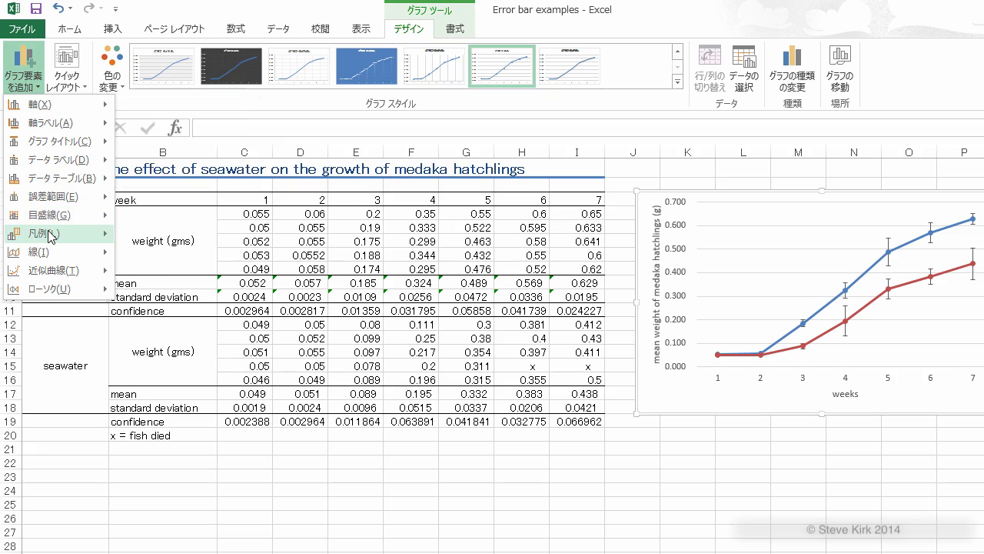
mouse_move(49, 234)
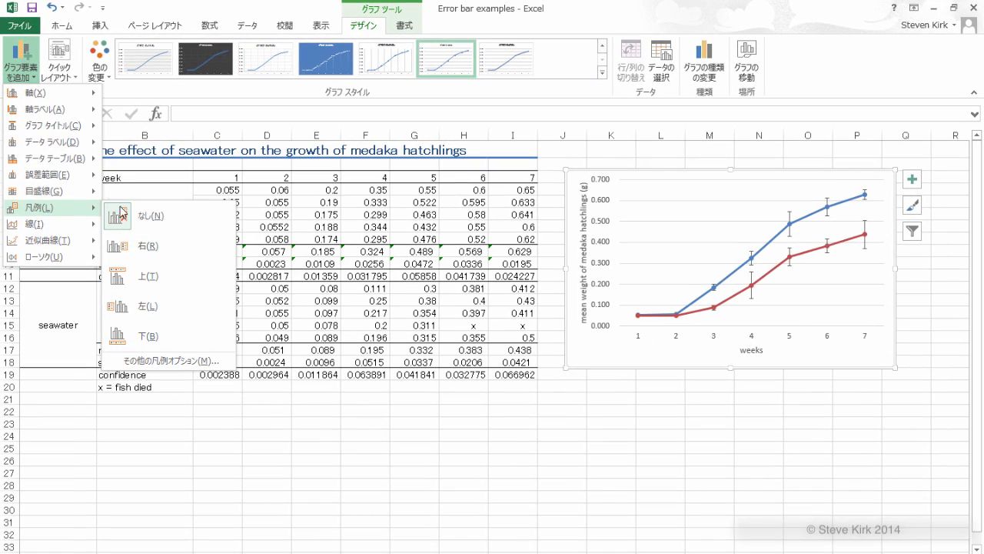
click(151, 252)
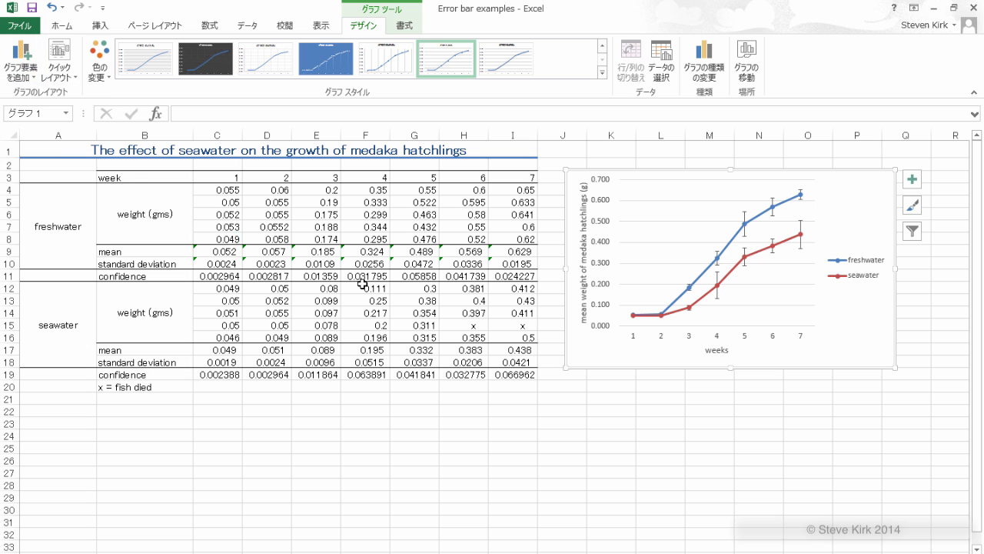
click(676, 423)
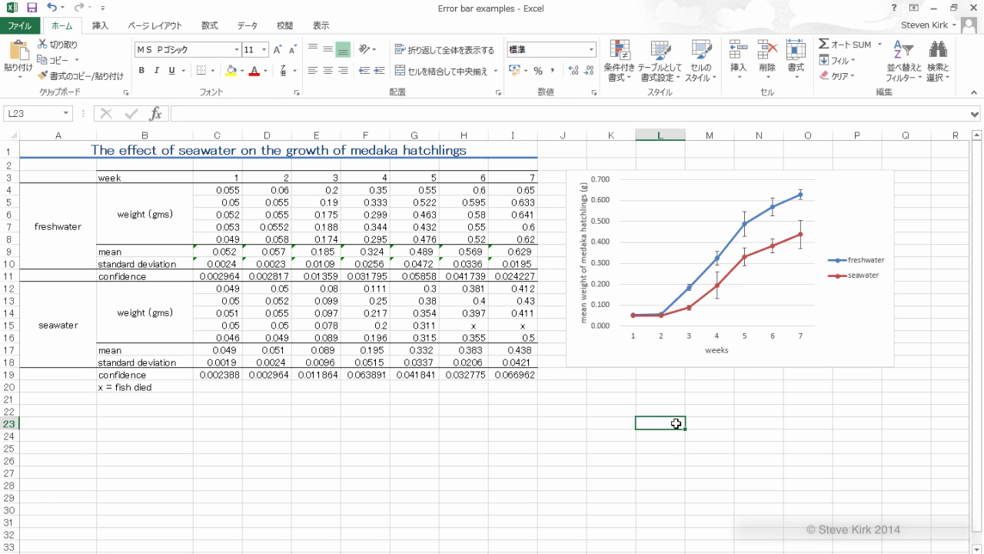